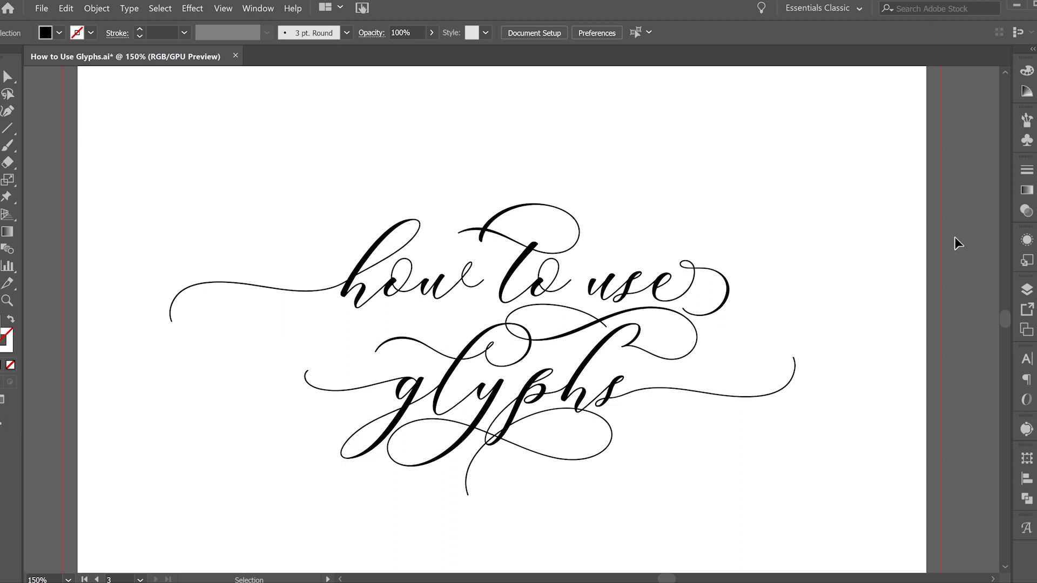
- Inspect the swash lettering by selecting the h in 'glyphs' and the h starting 'how'
double_click(589, 392)
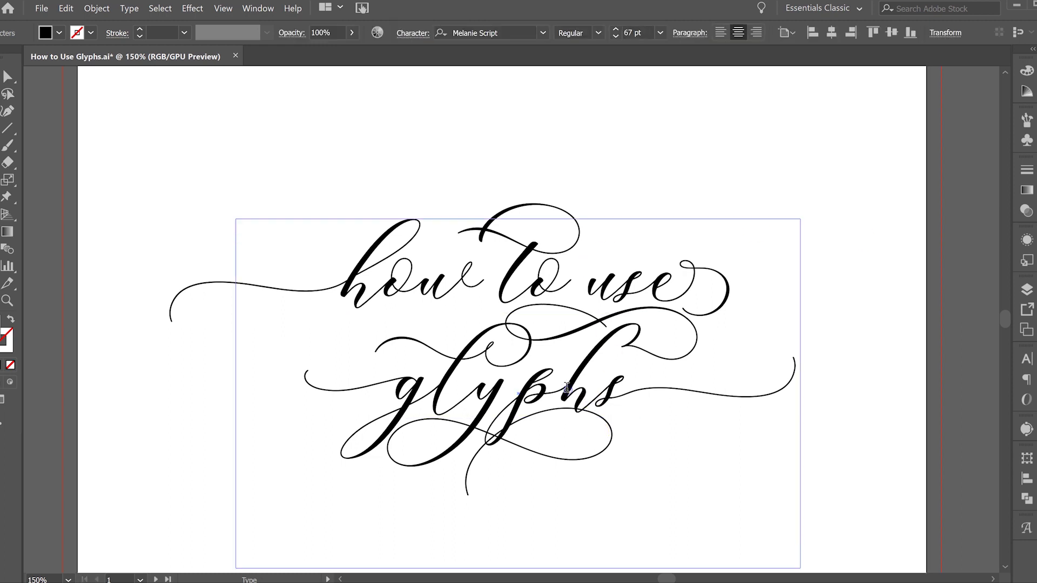
drag(556, 384, 611, 385)
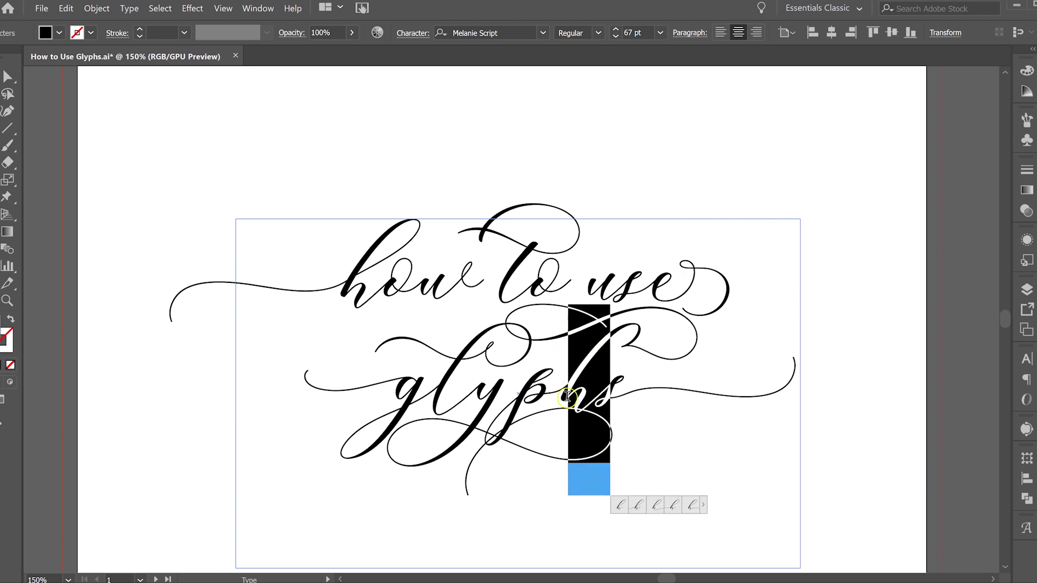
drag(376, 277, 321, 271)
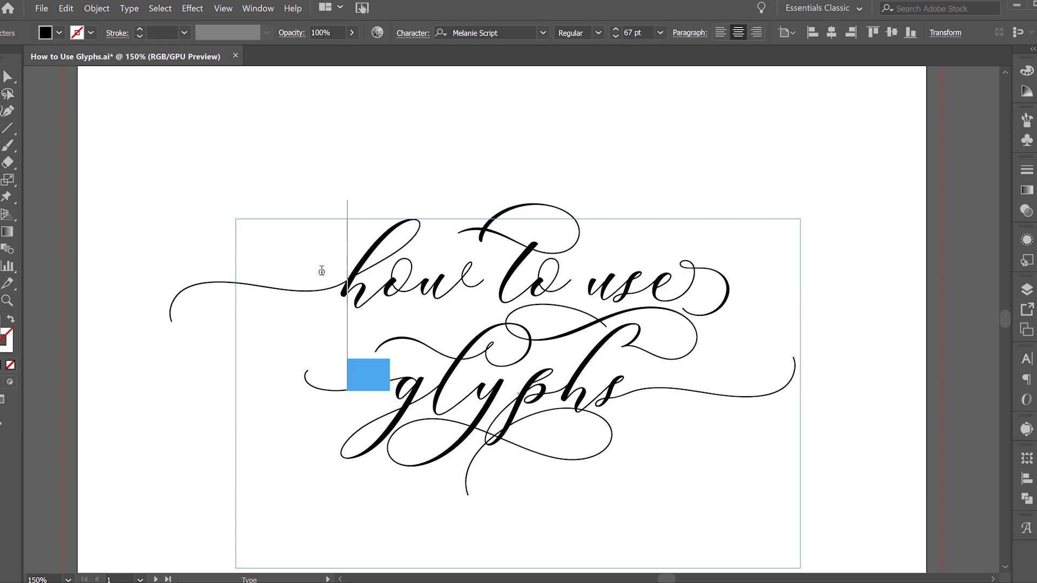
click(322, 271)
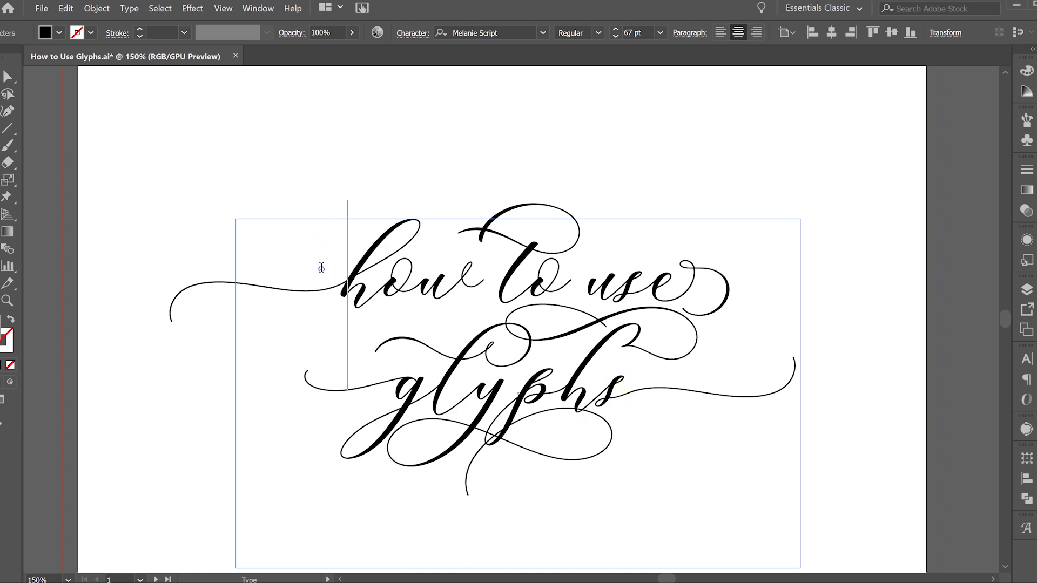
drag(322, 268, 671, 382)
- Correct the word 'how' in the swash lettering, then zoom to 150% on the plain-lettering artboard
click(442, 262)
key(BackSpace)
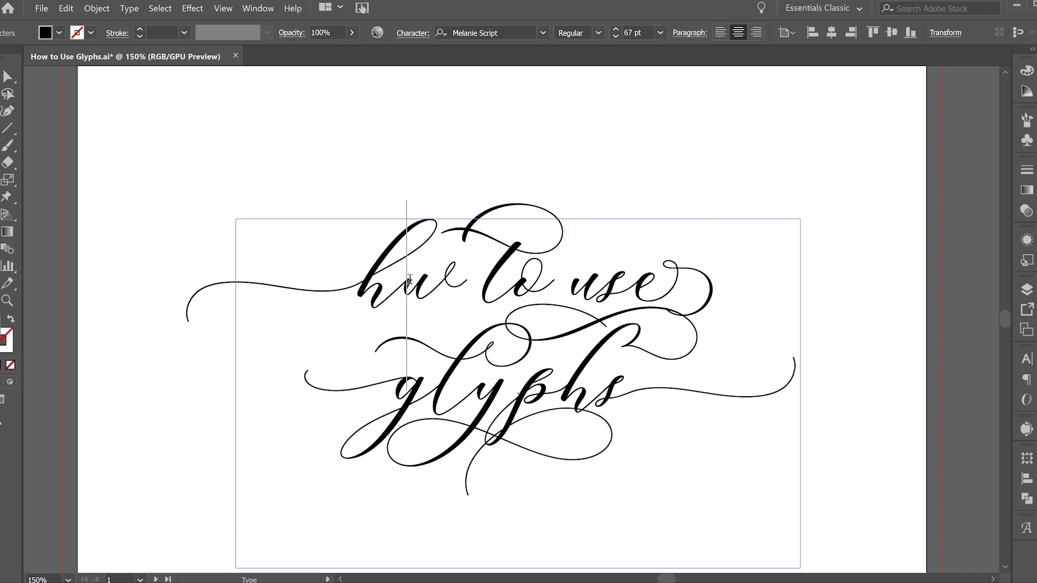
text(ow to)
key(BackSpace)
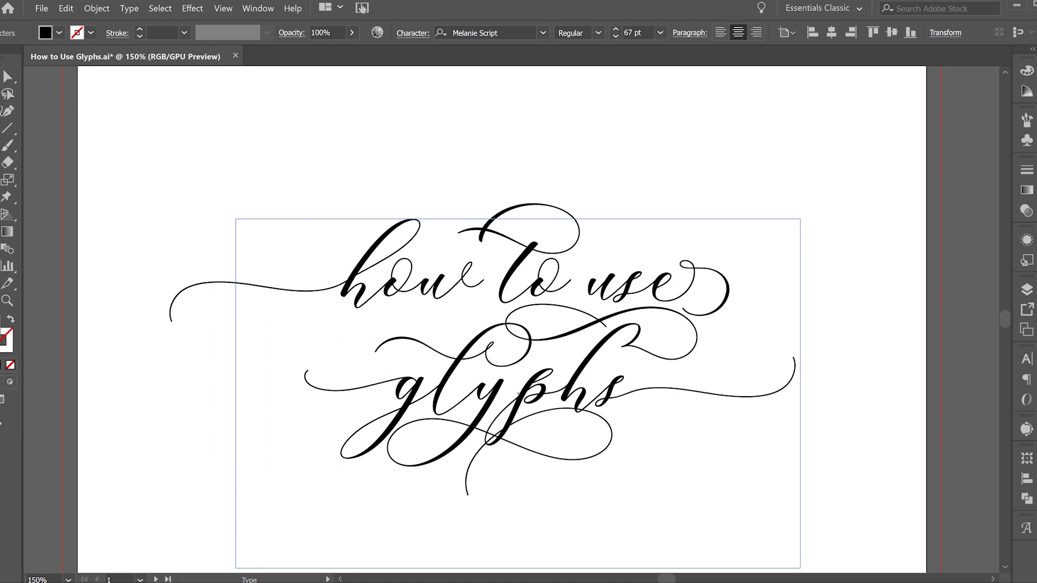
key(Escape)
click(471, 170)
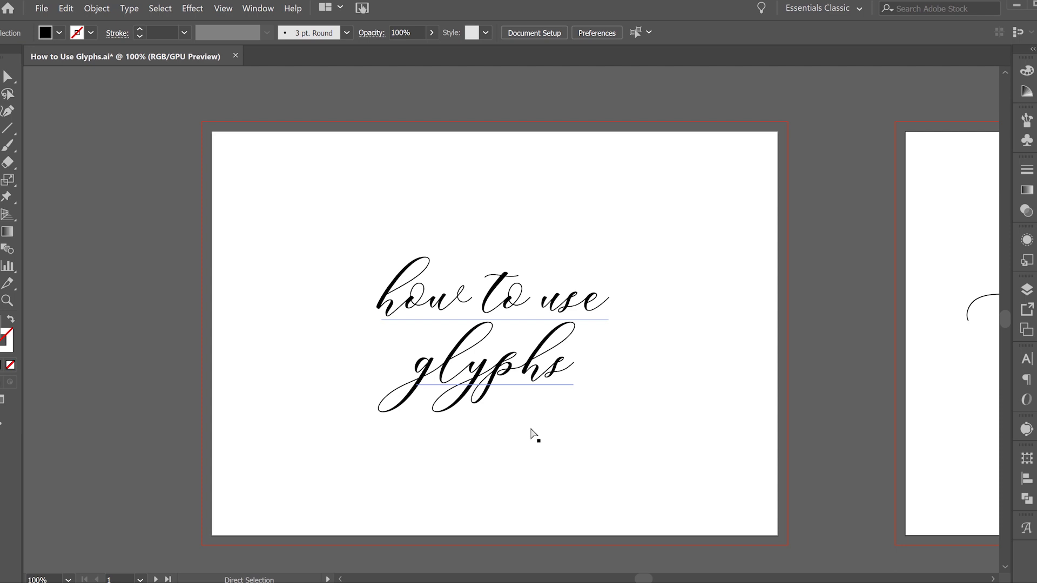
key(ctrl+=)
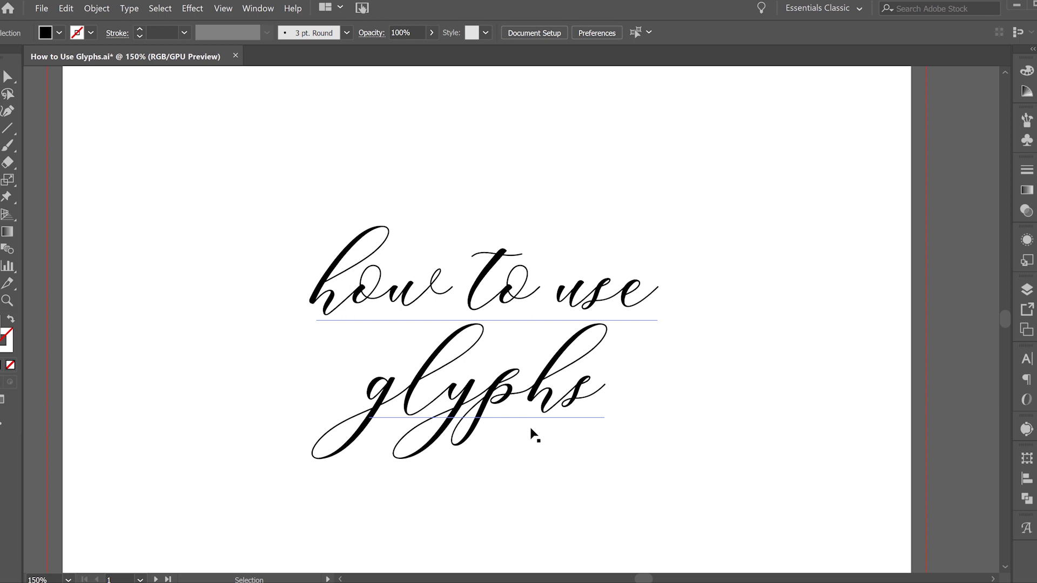
- Enter the plain lettering text and zoom out to 66.67% to see both artboards
double_click(600, 389)
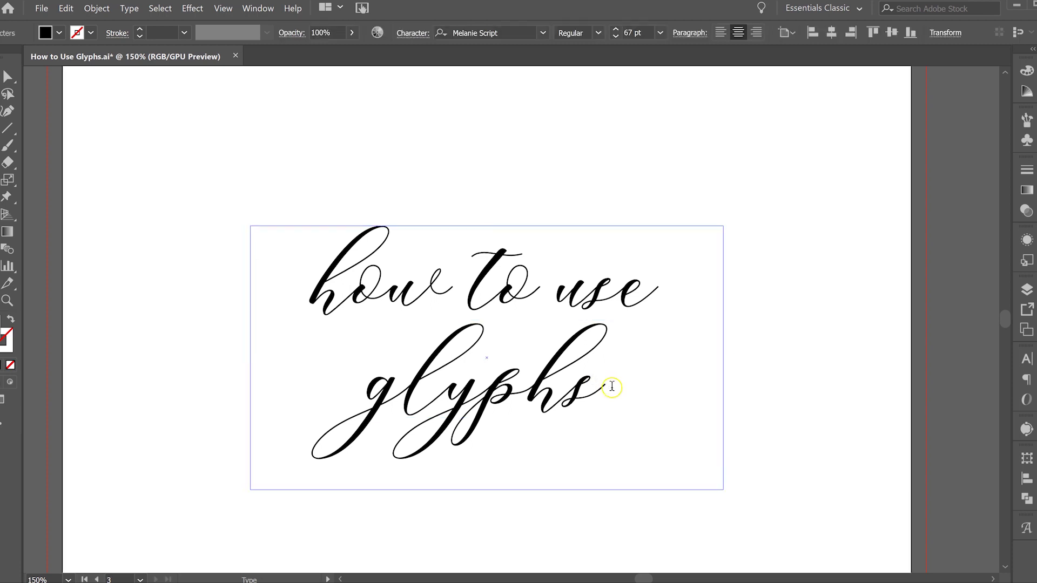
drag(607, 389, 332, 268)
click(332, 269)
key(ctrl+minus)
key(ctrl+minus)
scroll(646, 385, right, 5)
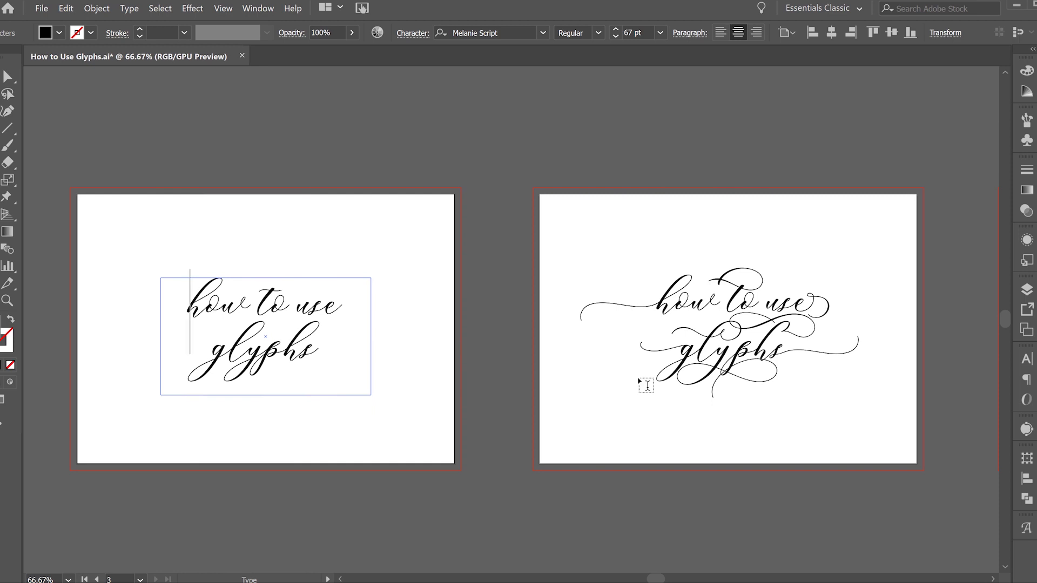
- Replace the first 'h' of 'how' with its second alternate from the in-context glyph popup
click(197, 301)
drag(197, 301, 201, 305)
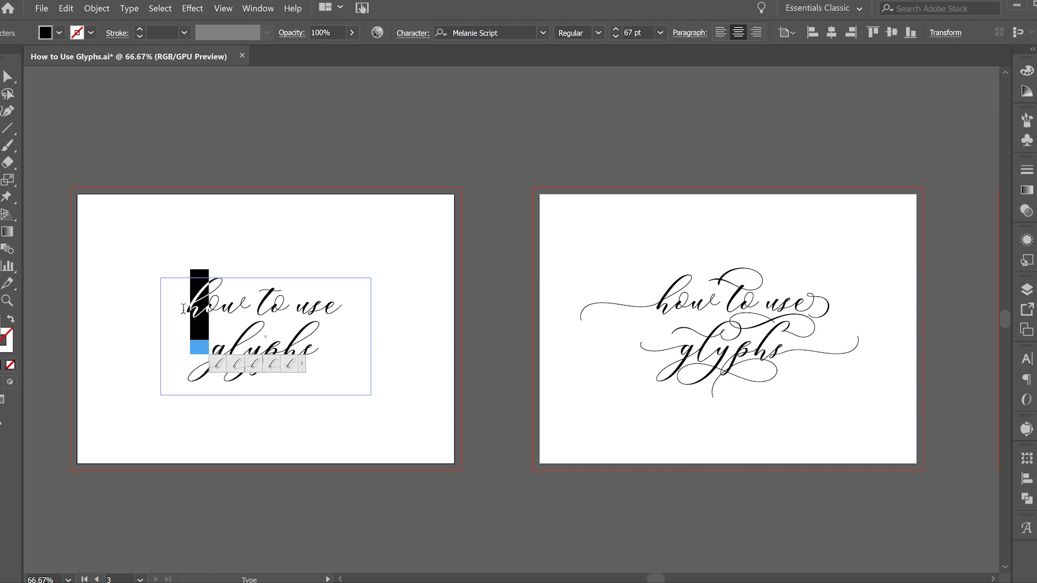
click(238, 368)
click(222, 366)
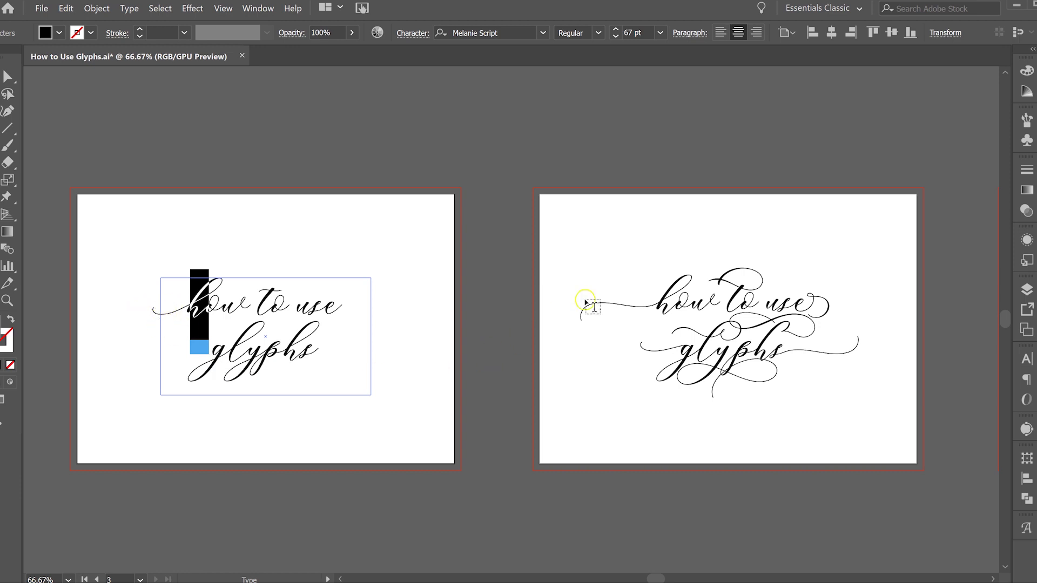
mouse_move(213, 366)
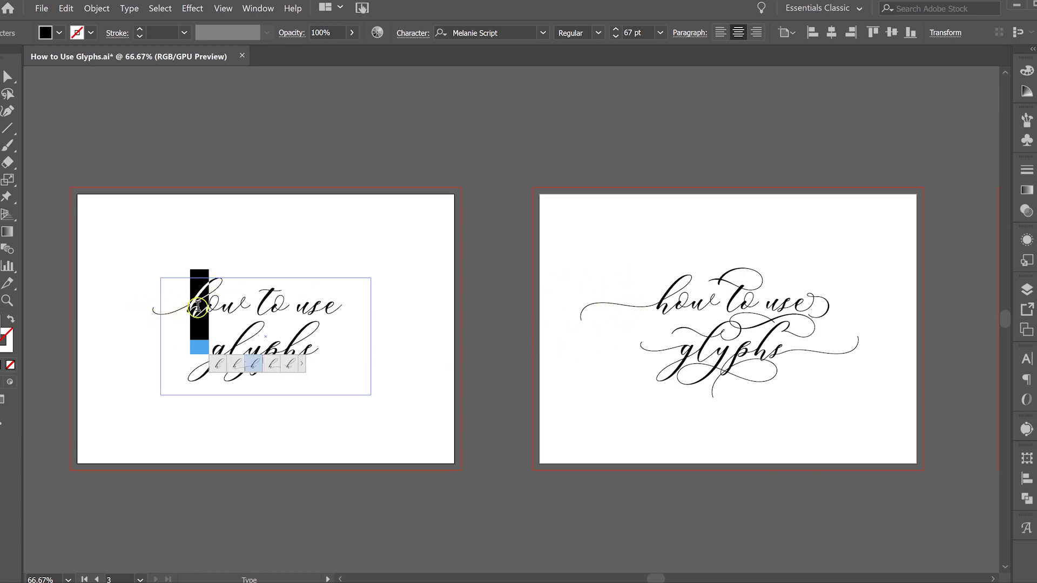
click(235, 367)
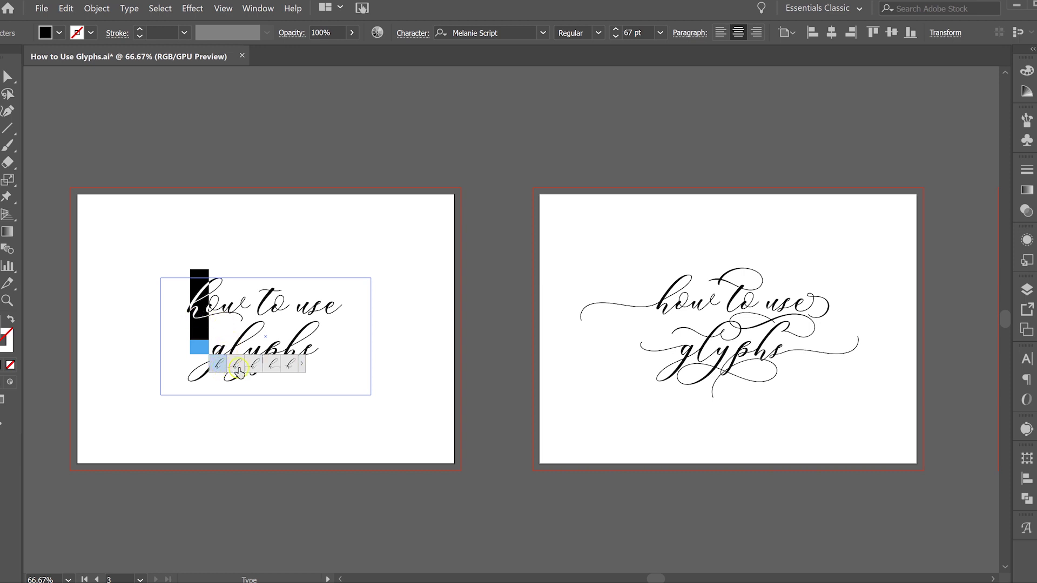
- Open the Glyphs panel listing the alternates for the selected 'h'
click(301, 367)
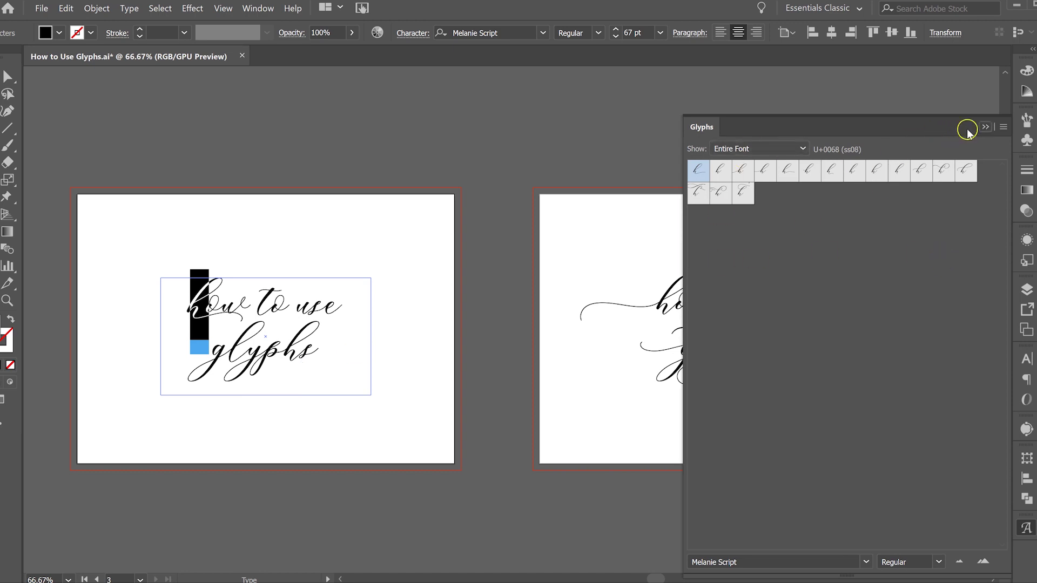
click(999, 118)
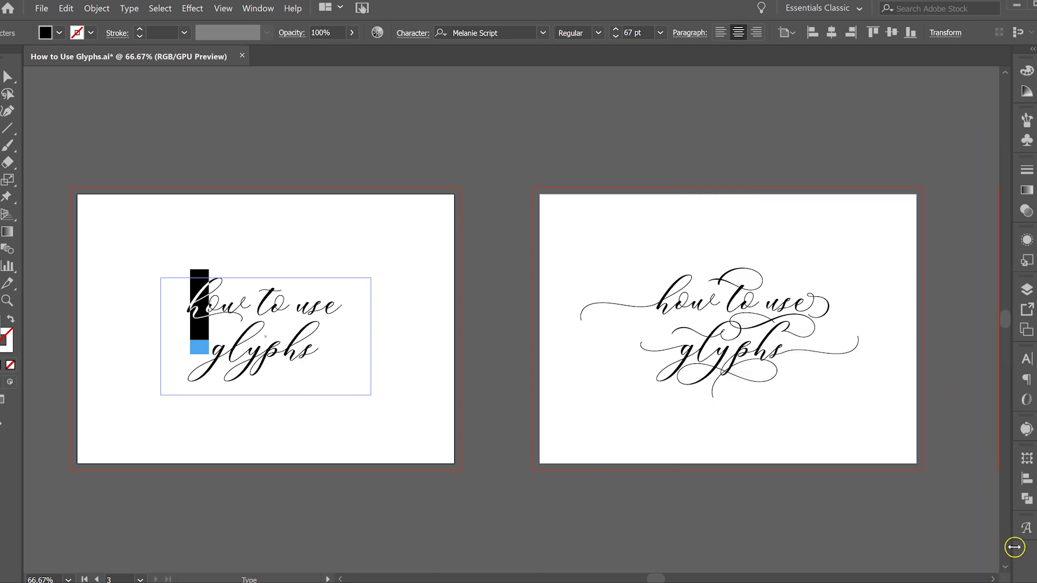
click(1027, 530)
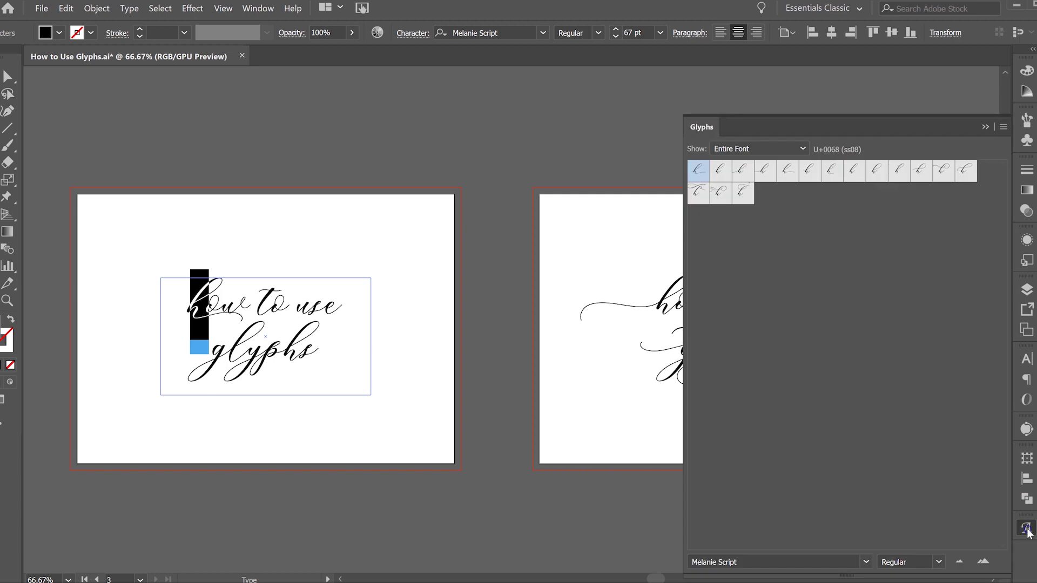
click(985, 124)
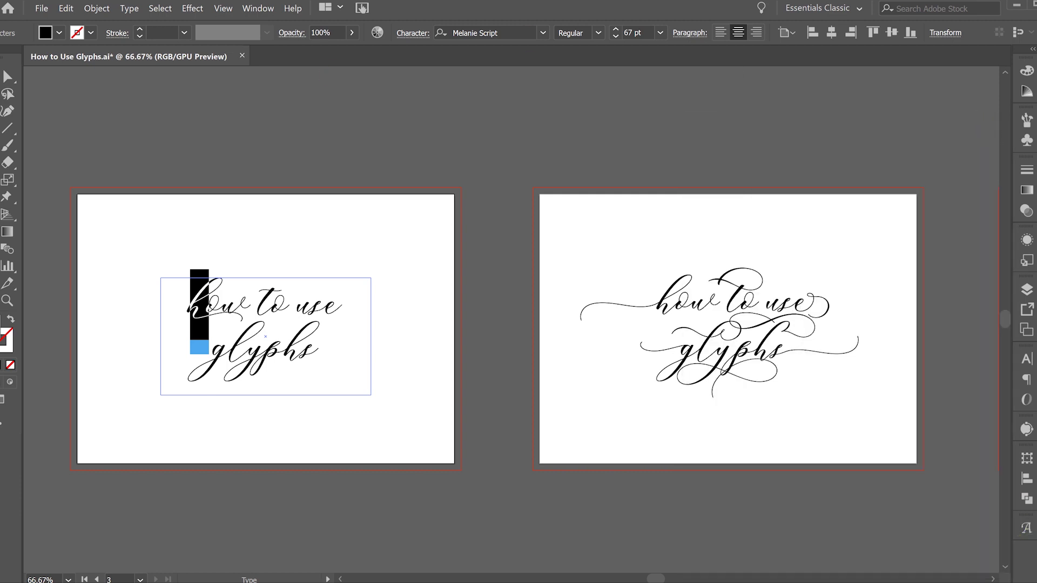
click(258, 8)
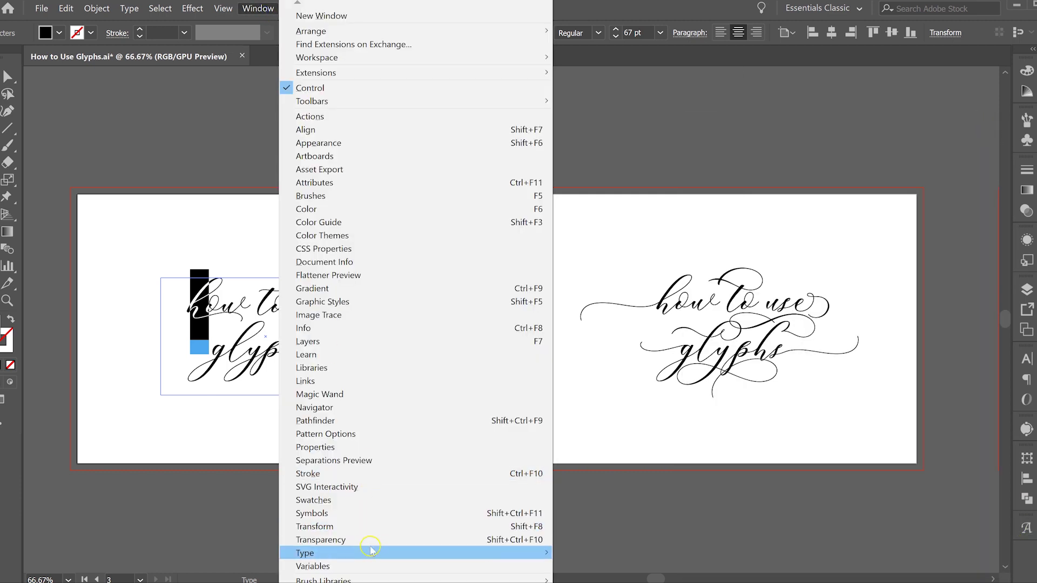
mouse_move(370, 553)
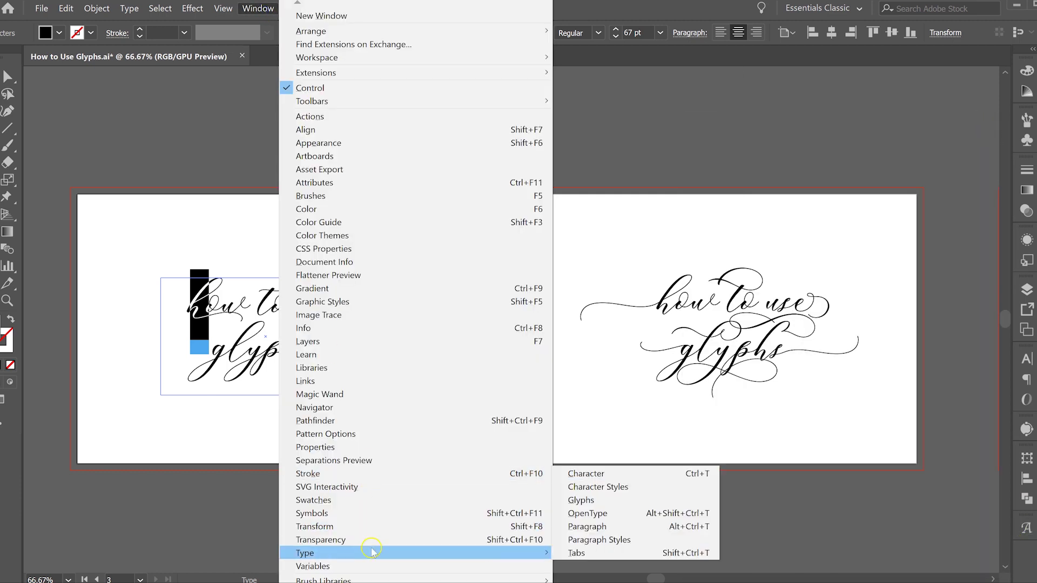
click(594, 500)
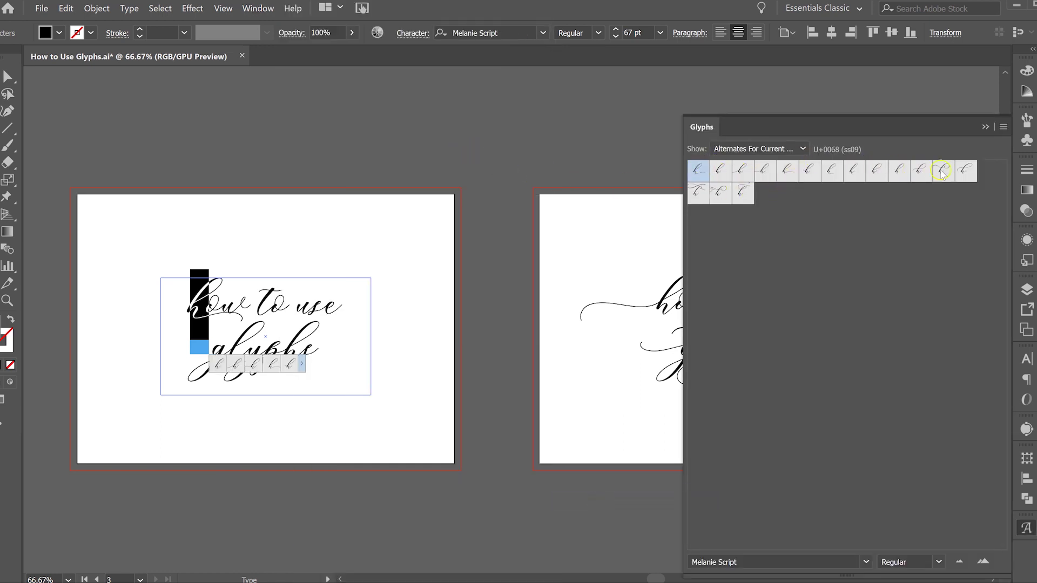
- Try the h's alternates (ss13, ss15, ss14) and apply the long left-swash ss03 version
double_click(699, 194)
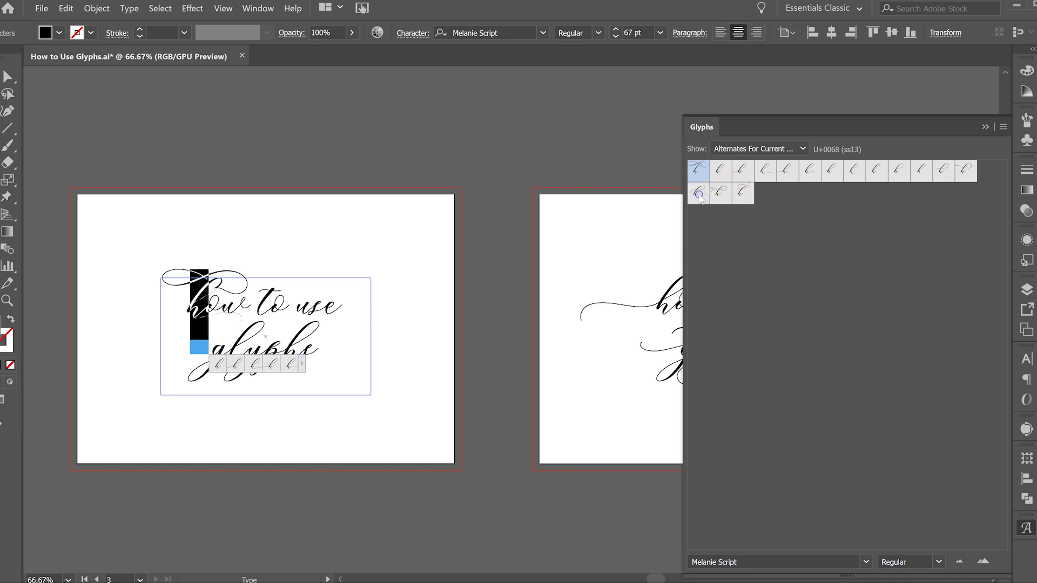
double_click(722, 193)
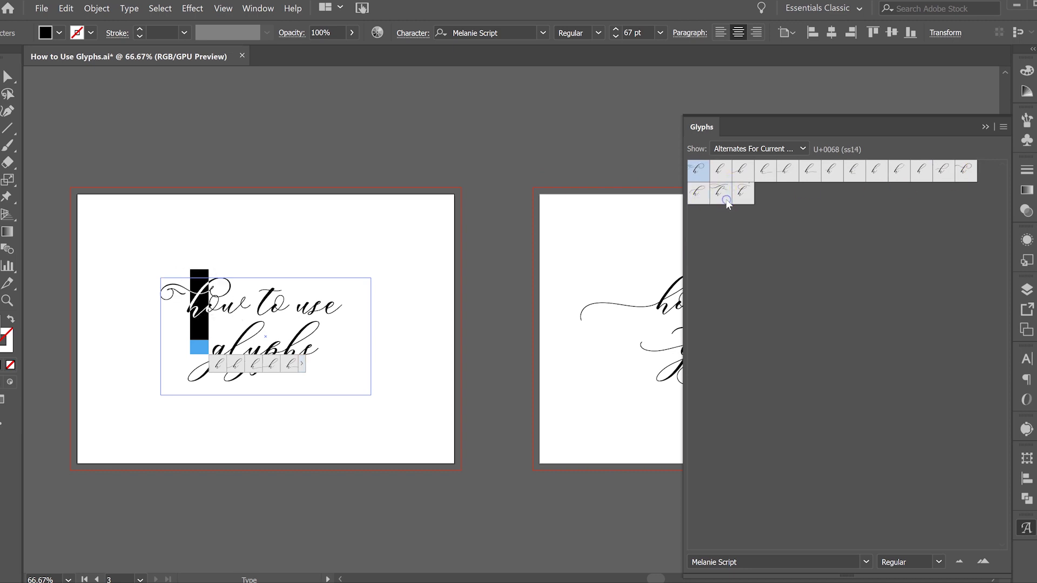
double_click(746, 197)
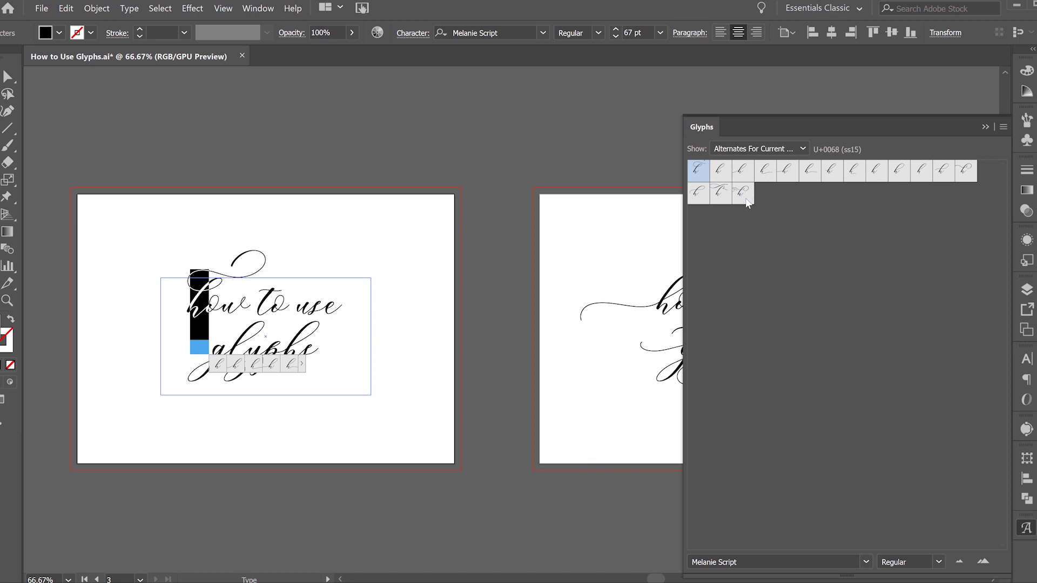
double_click(756, 180)
double_click(744, 172)
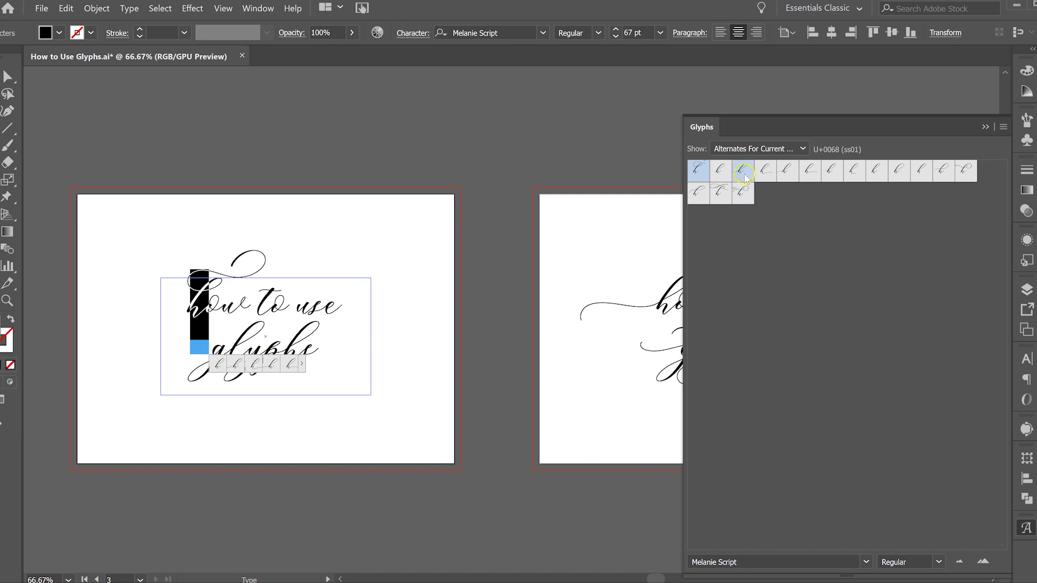
double_click(788, 174)
double_click(816, 173)
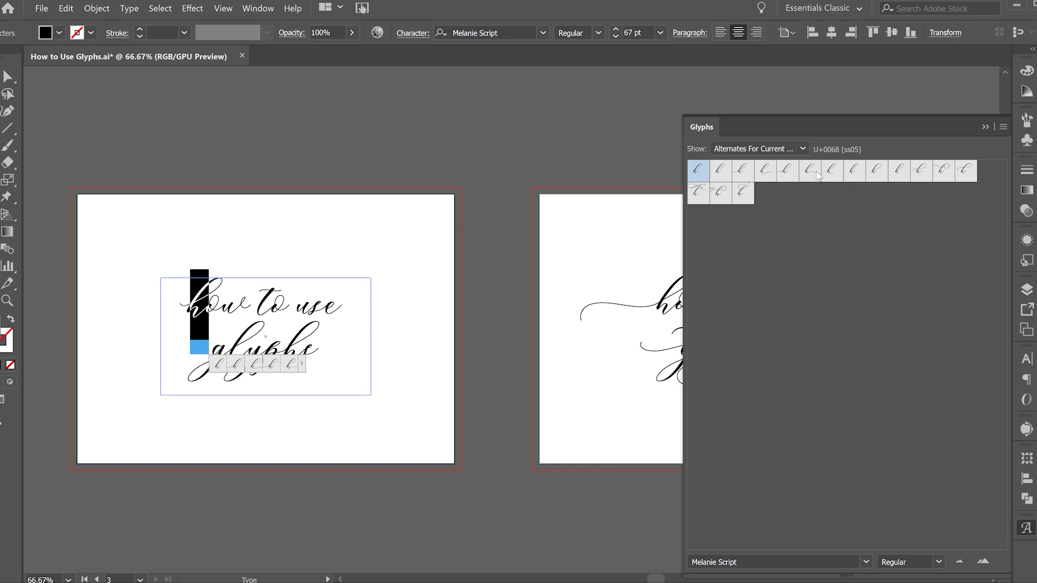
double_click(788, 172)
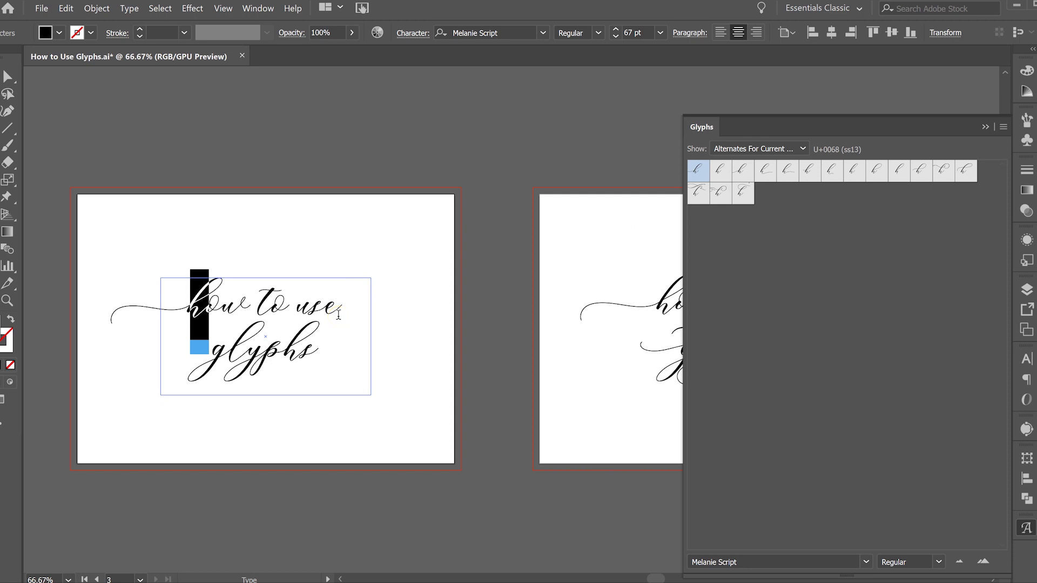
click(806, 148)
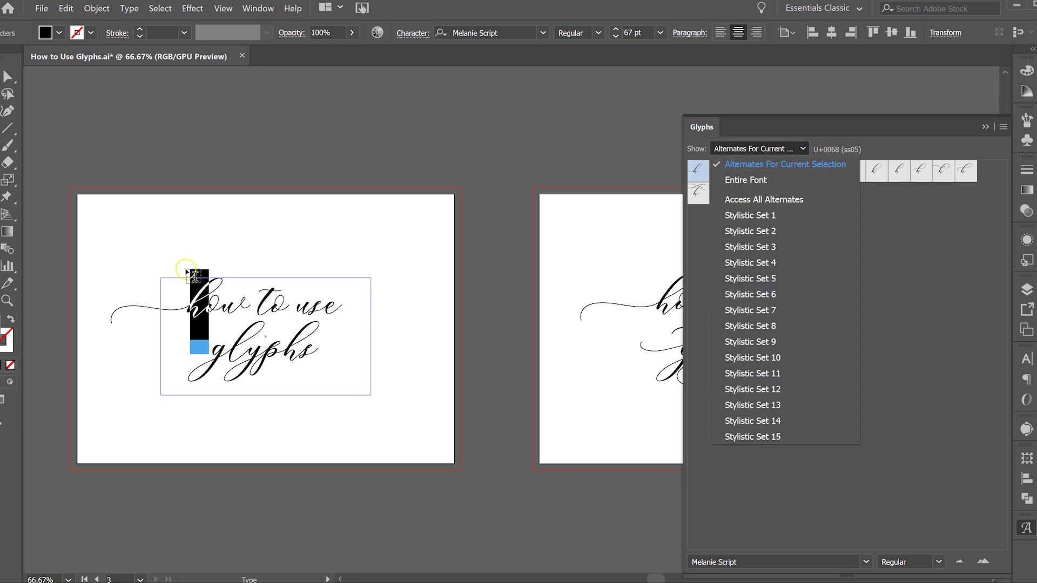
click(200, 294)
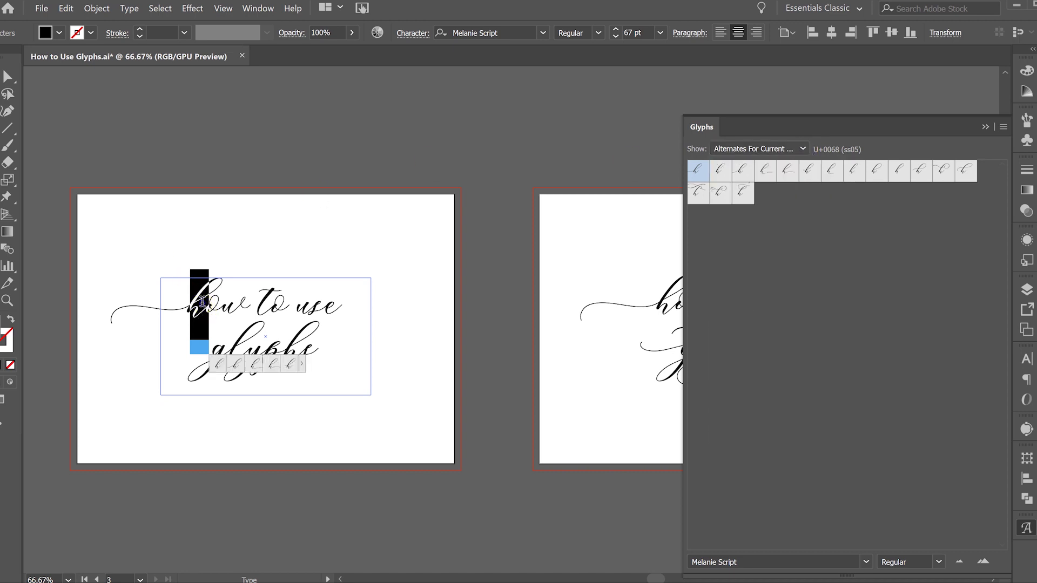
click(202, 302)
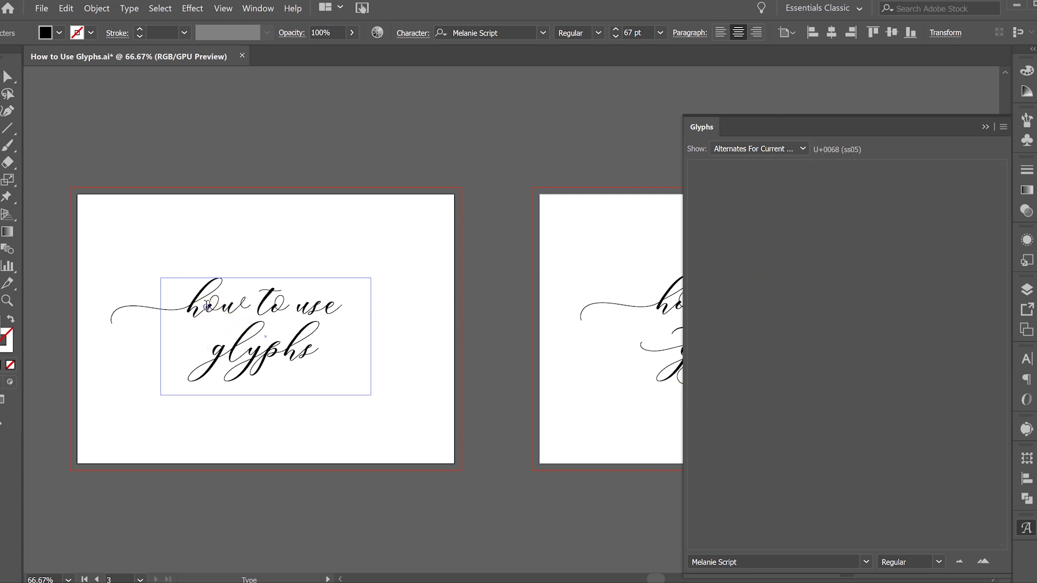
drag(213, 305, 224, 306)
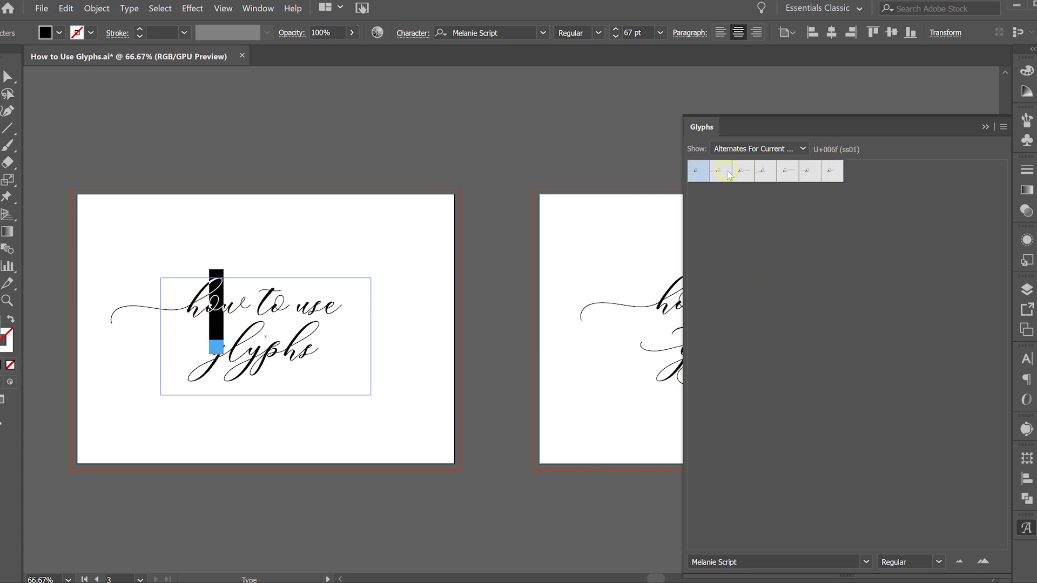
click(236, 301)
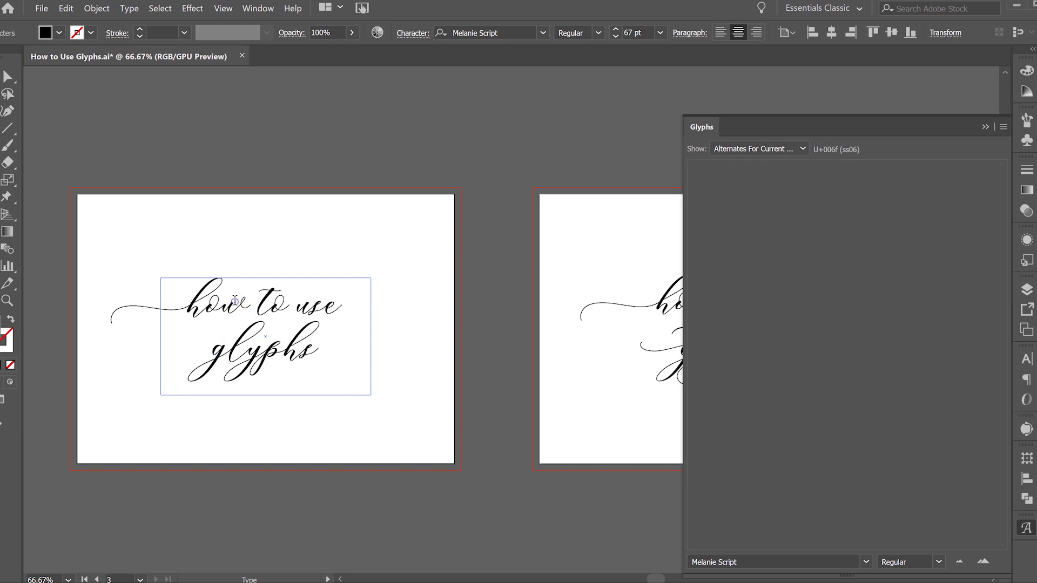
click(803, 149)
click(786, 179)
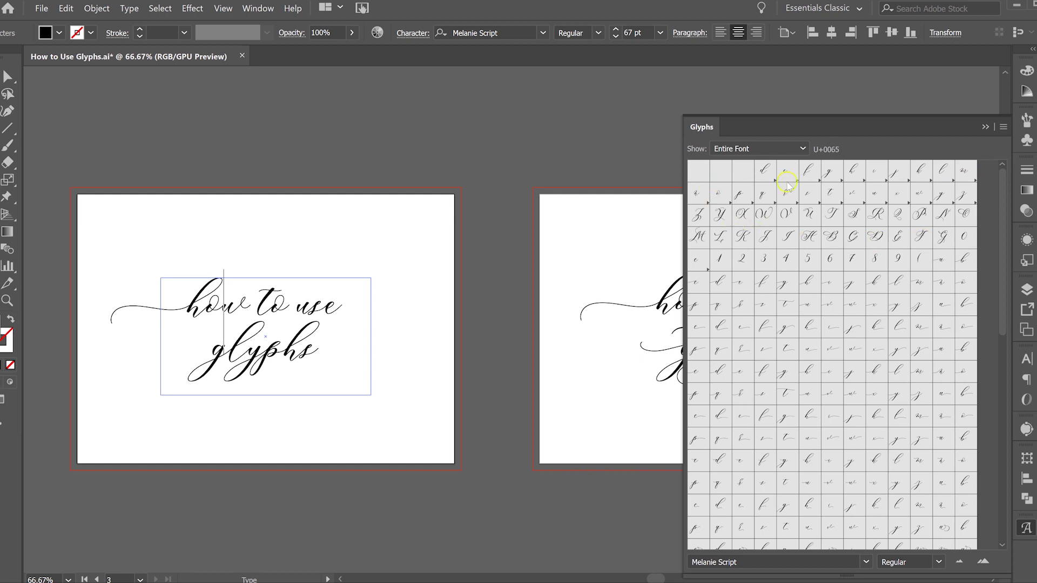
double_click(855, 174)
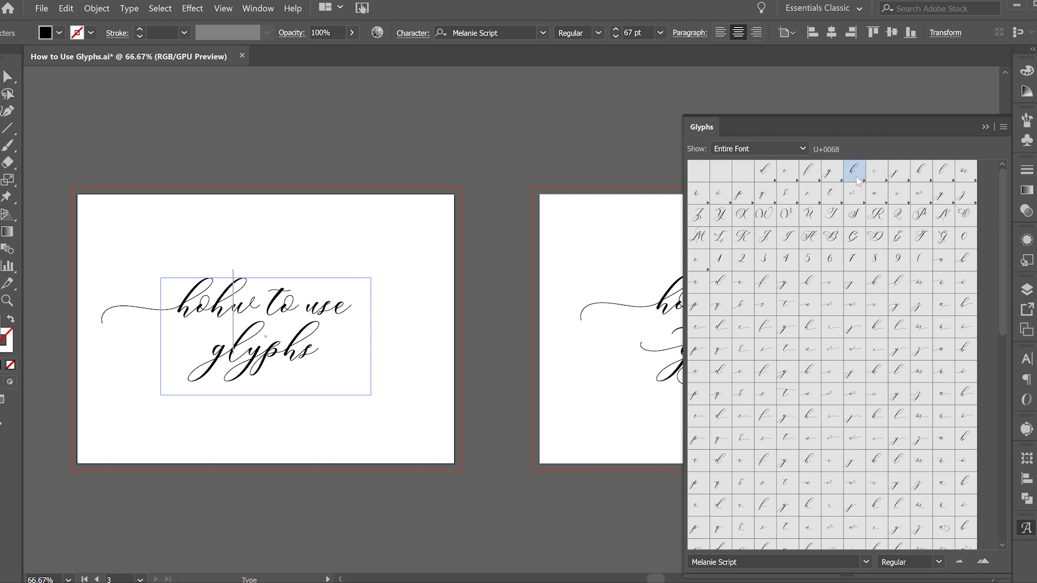
key(BackSpace)
double_click(857, 176)
key(BackSpace)
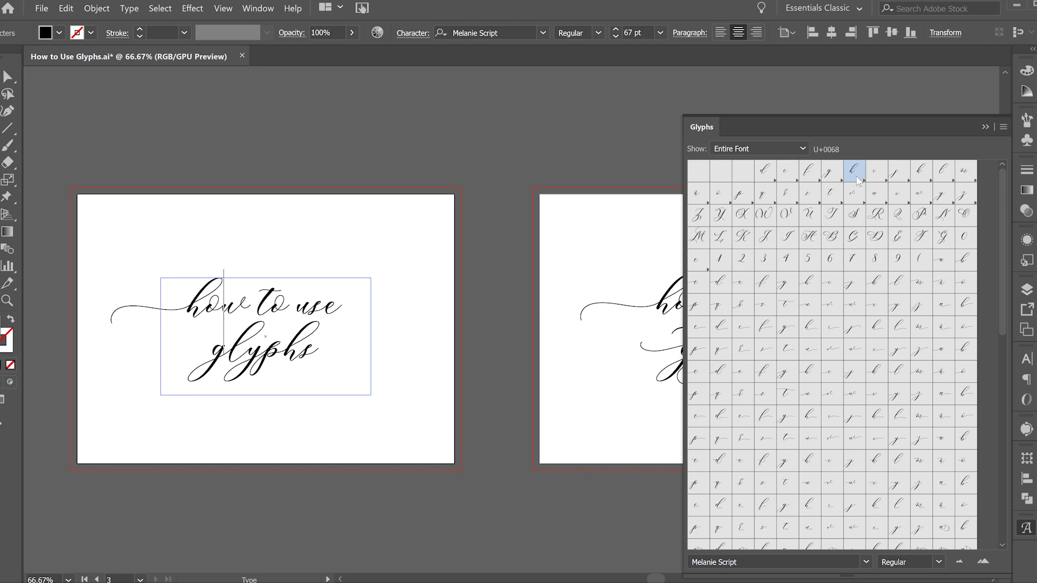
drag(1003, 215, 1003, 436)
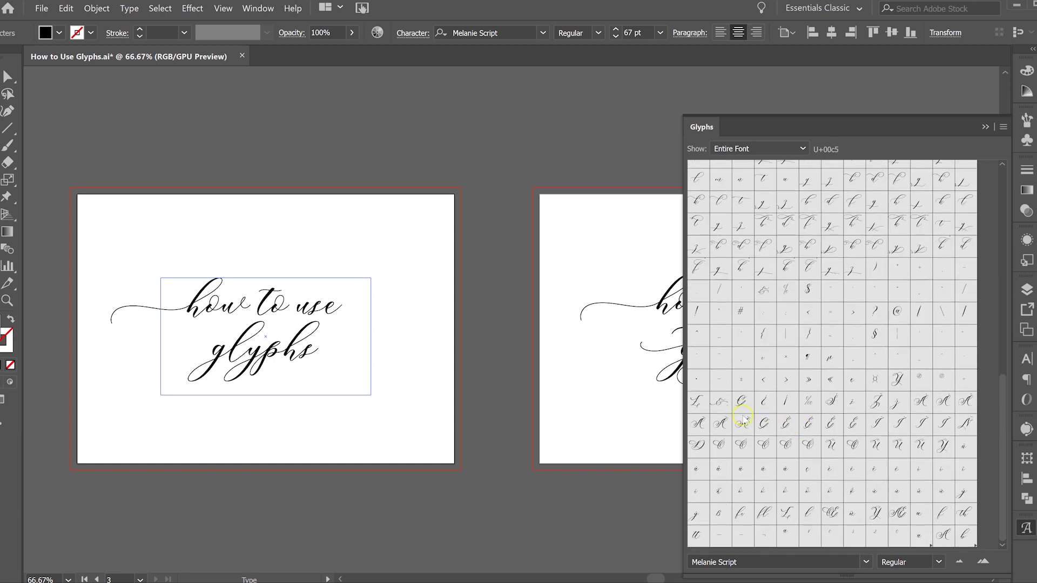
double_click(722, 424)
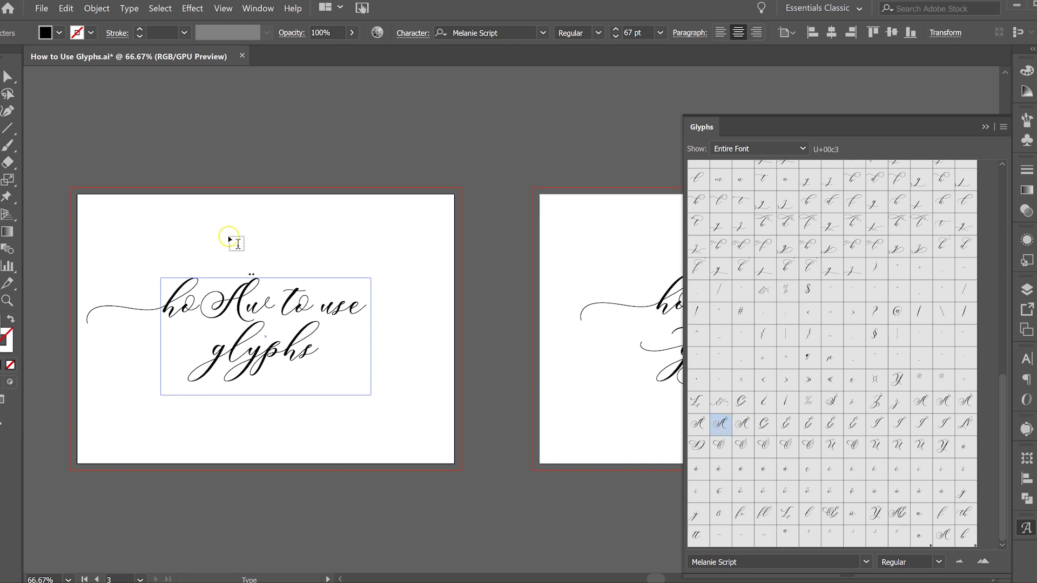
key(ctrl+z)
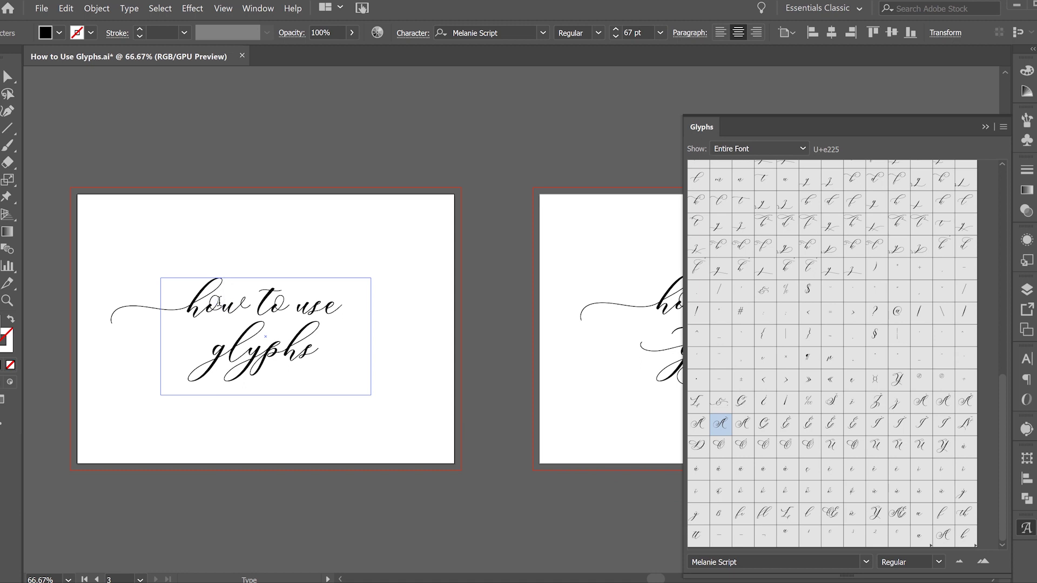
click(323, 353)
click(338, 348)
text(tt)
click(330, 334)
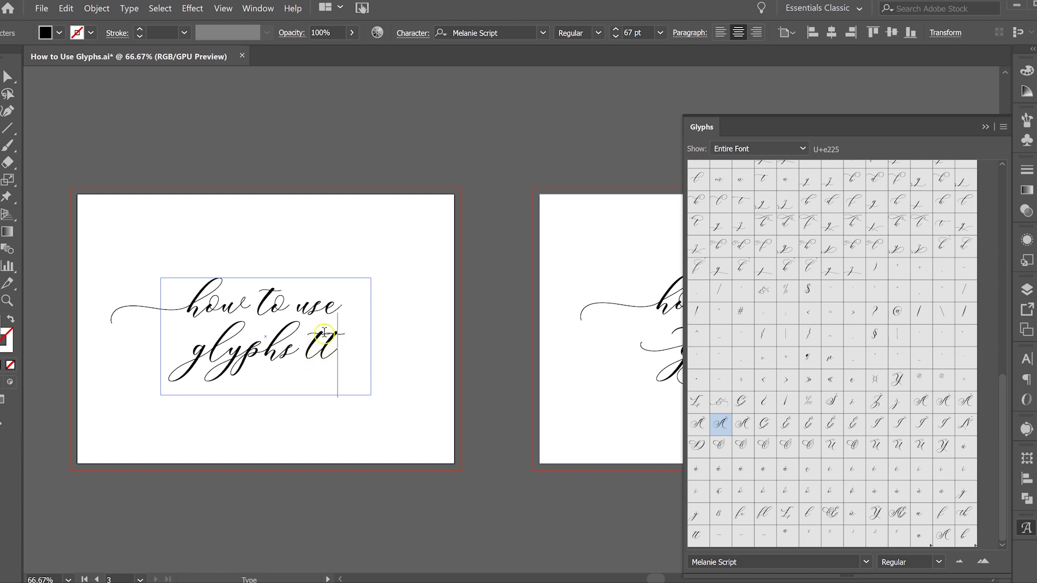
drag(336, 344, 306, 346)
key(BackSpace)
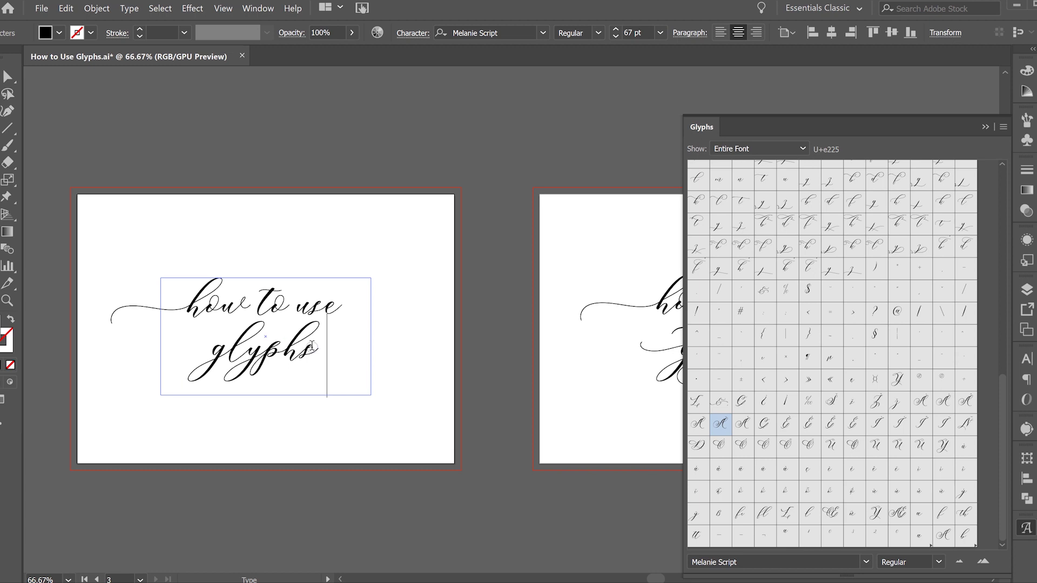
double_click(697, 534)
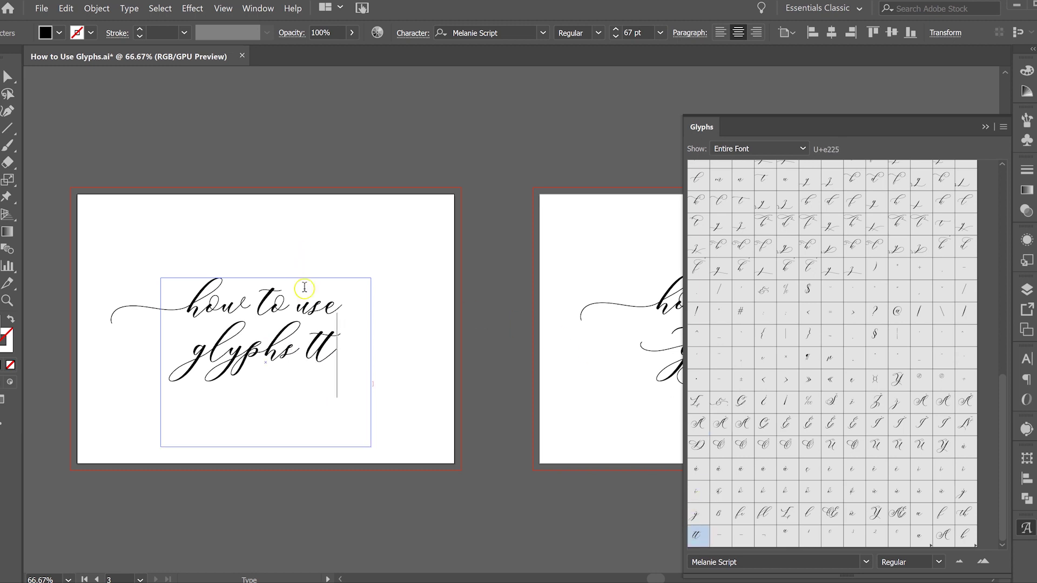
key(Return)
text(mat)
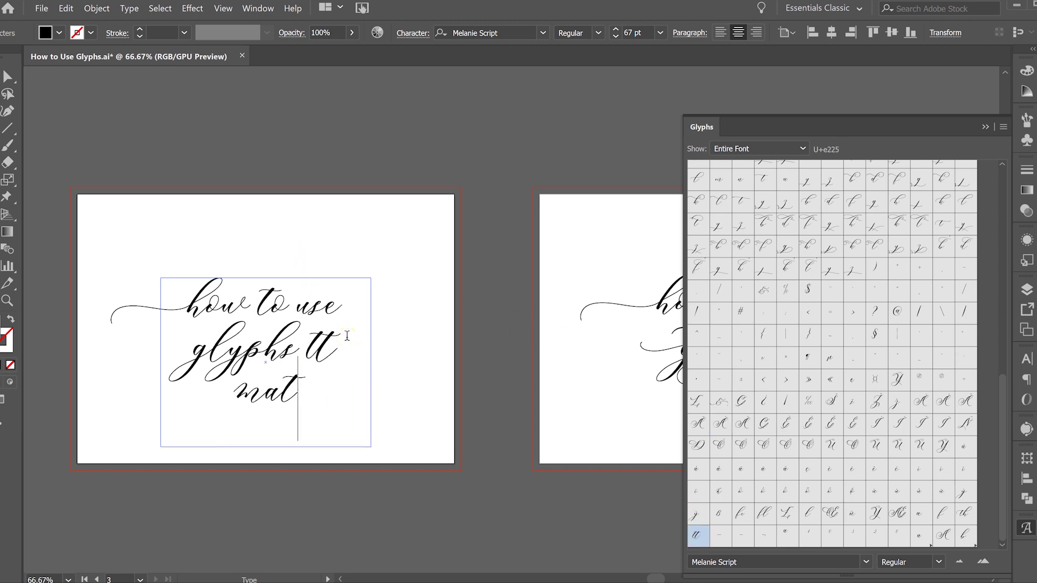
text(tie)
key(Left)
key(Left)
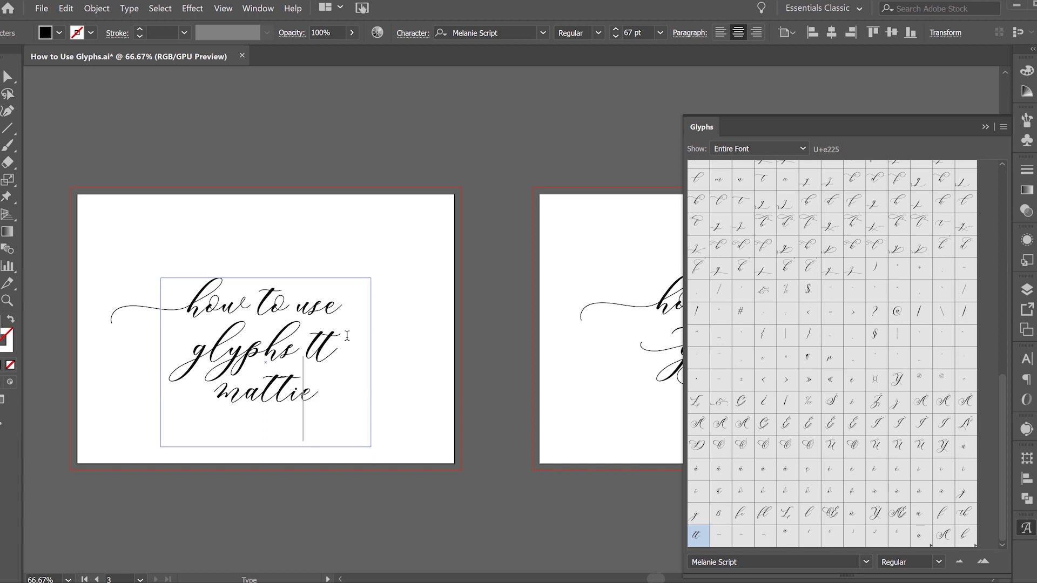
key(BackSpace)
key(BackSpace)
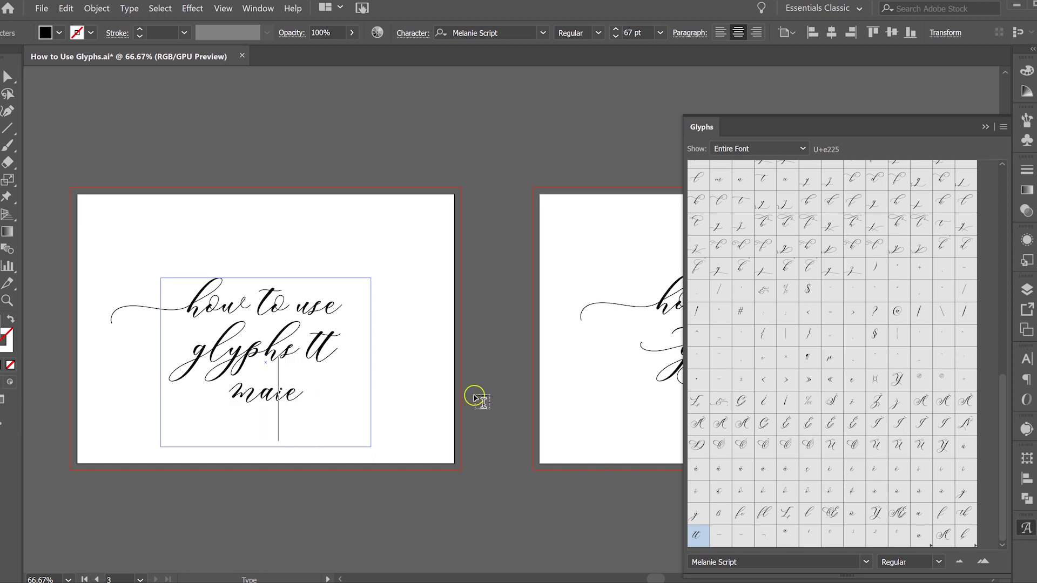
double_click(700, 536)
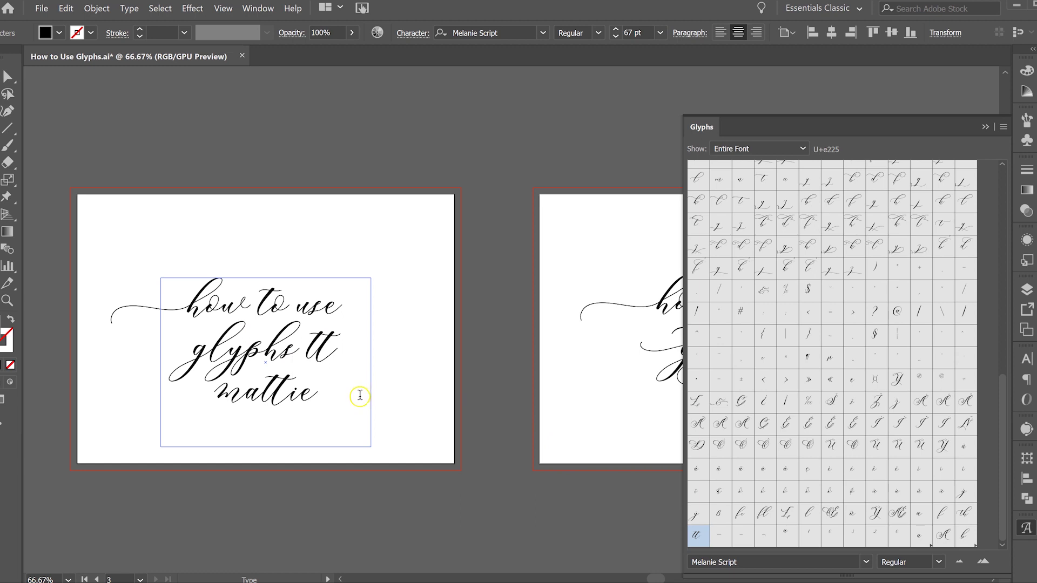
drag(359, 396, 214, 399)
key(BackSpace)
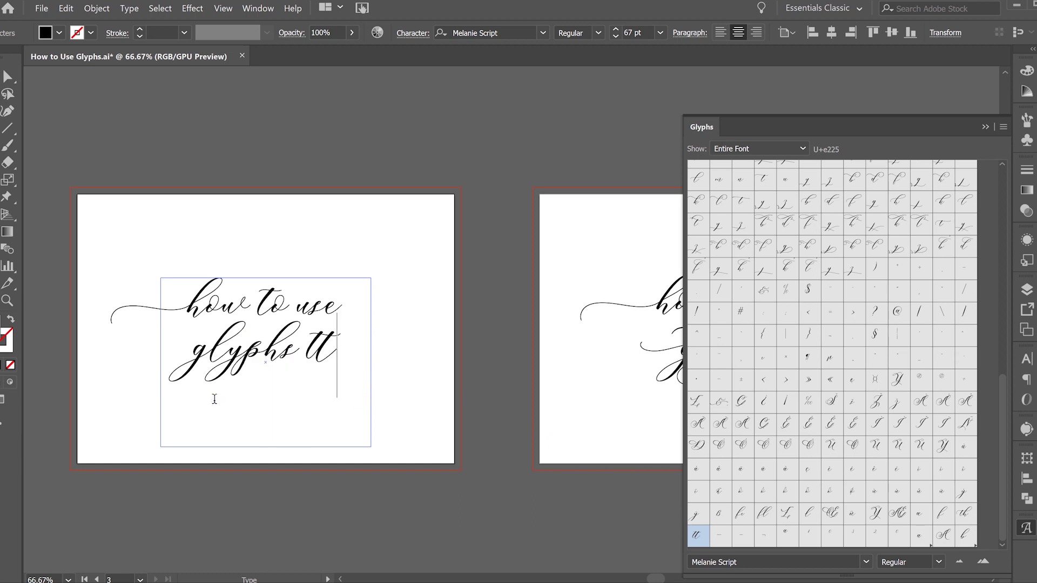
key(BackSpace)
key(BackSpace)
key(BackSpace)
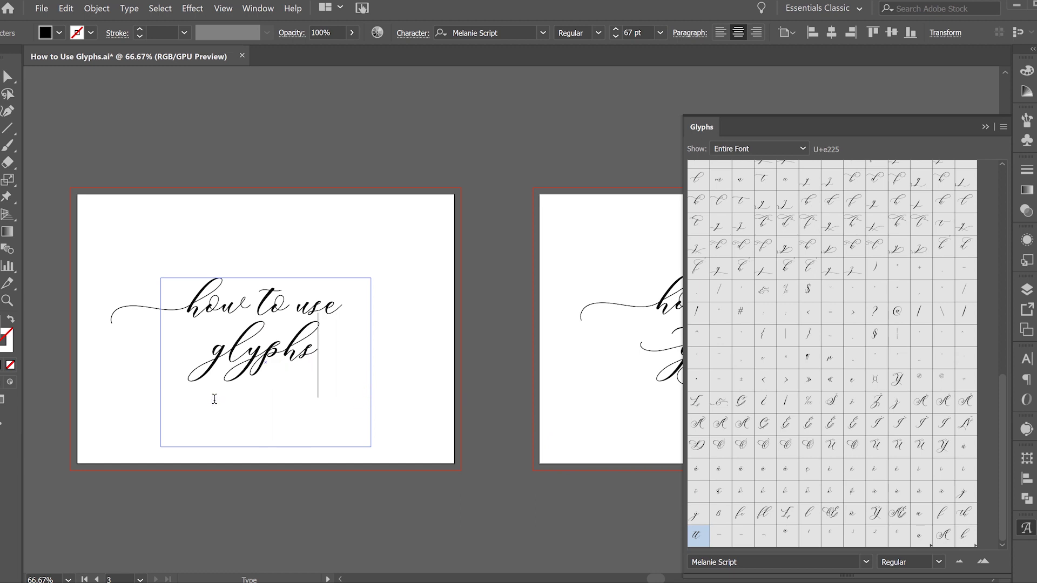
double_click(964, 514)
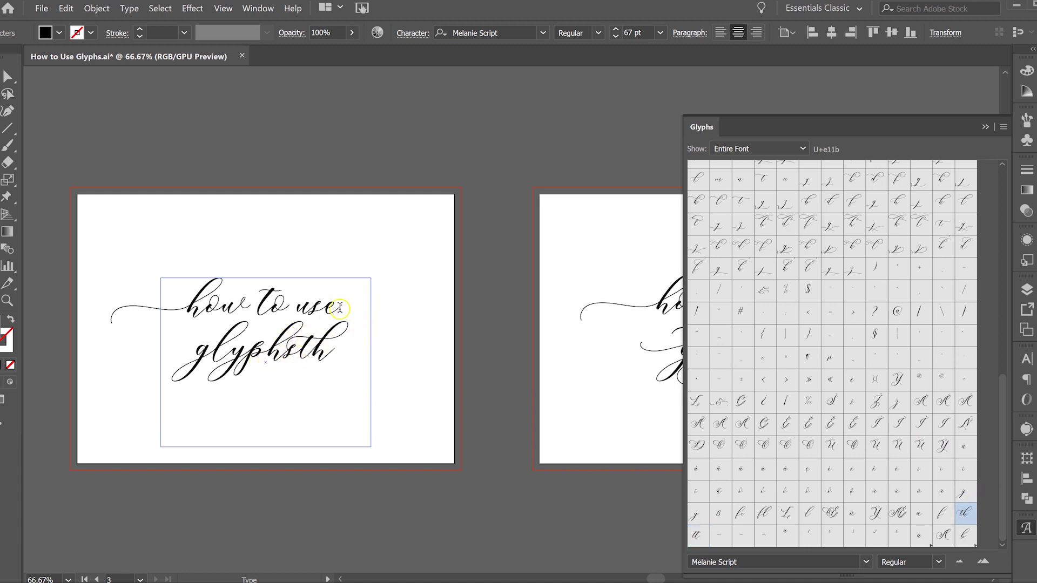
key(BackSpace)
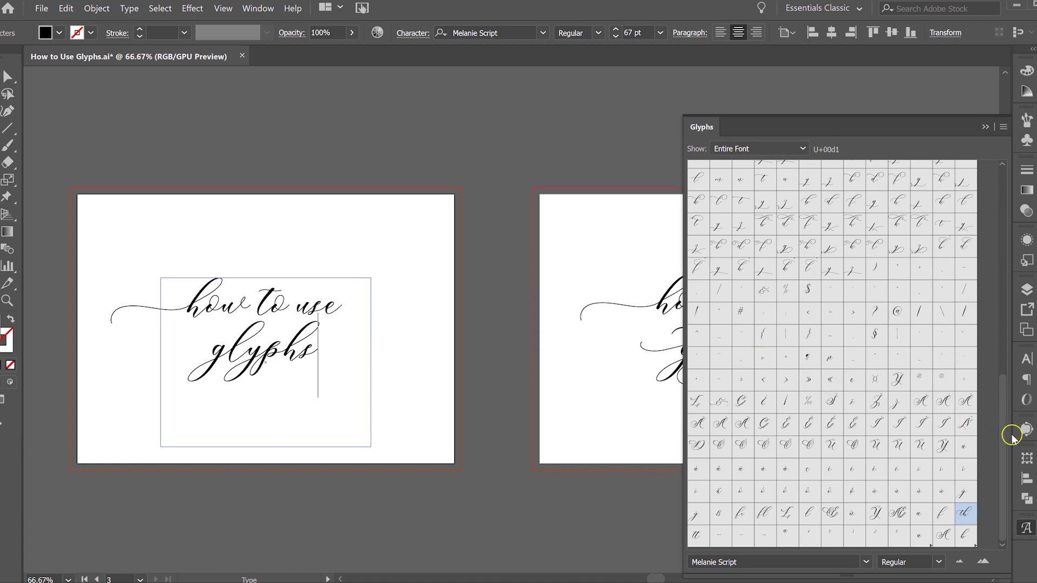
drag(1004, 433, 1000, 311)
- Show Alternates For Current Selection and give the final 's' of 'glyphs' a long trailing swash
click(803, 148)
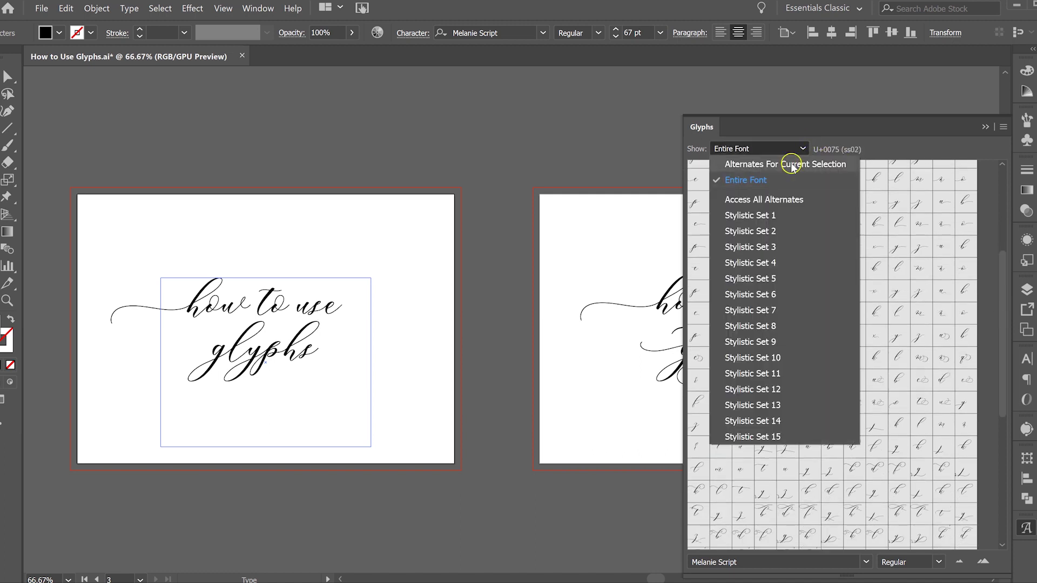
click(790, 164)
drag(314, 343, 306, 346)
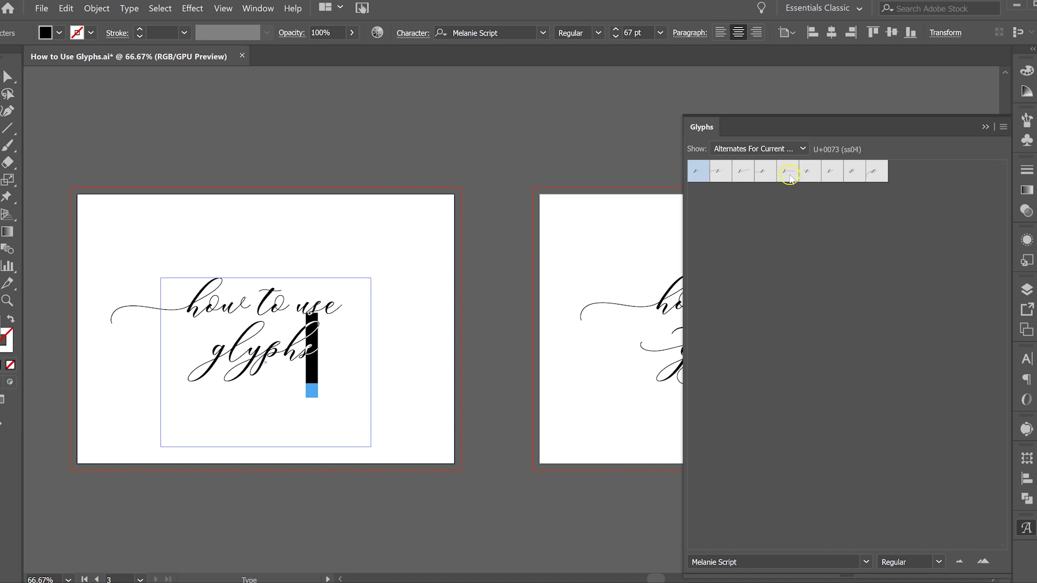
double_click(790, 172)
click(988, 126)
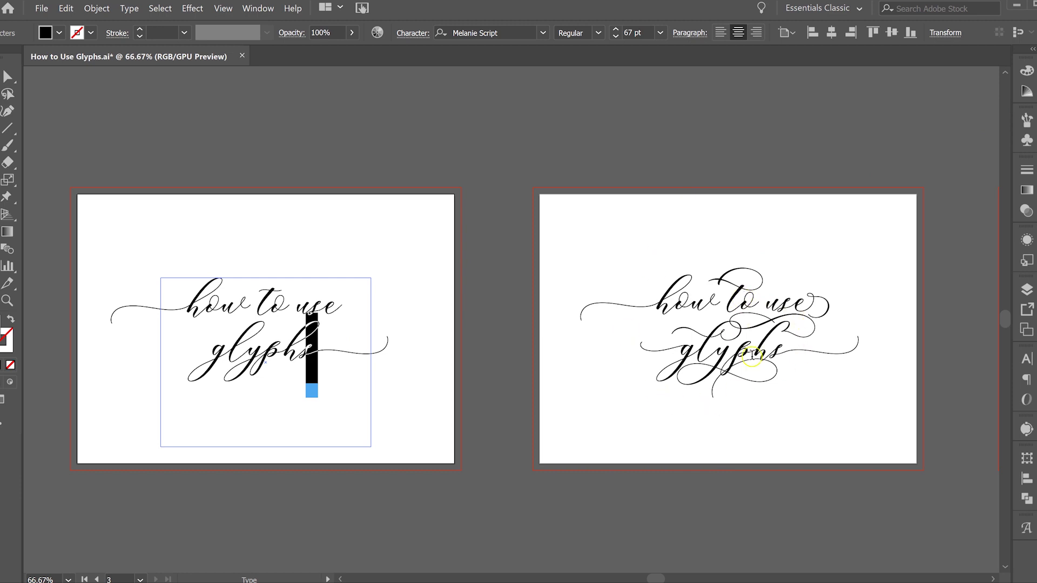
scroll(752, 355, right, 1)
- Check a character in the second artboard's 'glyphs', deselect it, and scroll to the names artboard
click(678, 351)
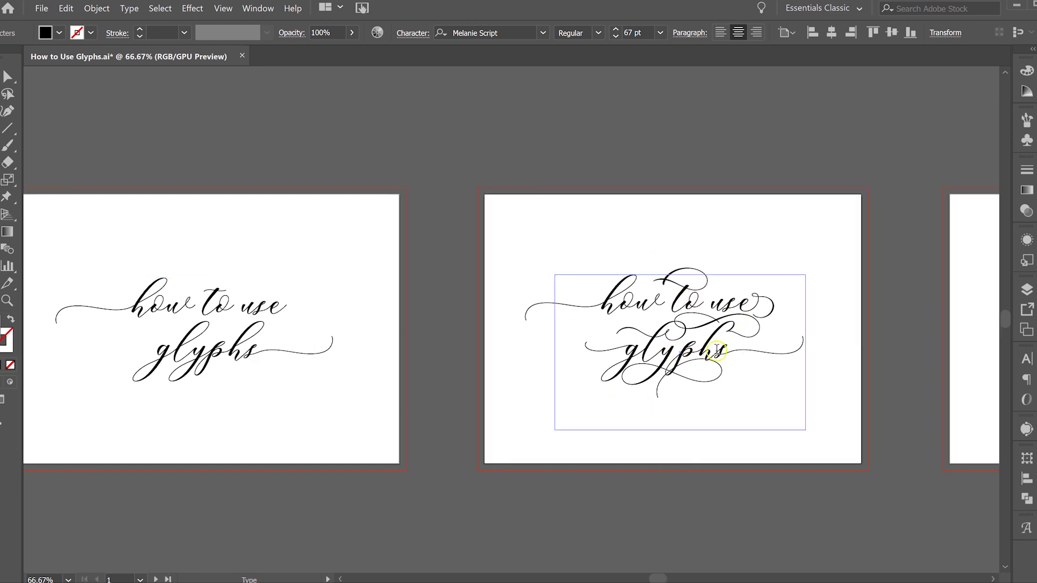
click(685, 339)
key(shift+Left)
key(Left)
click(8, 77)
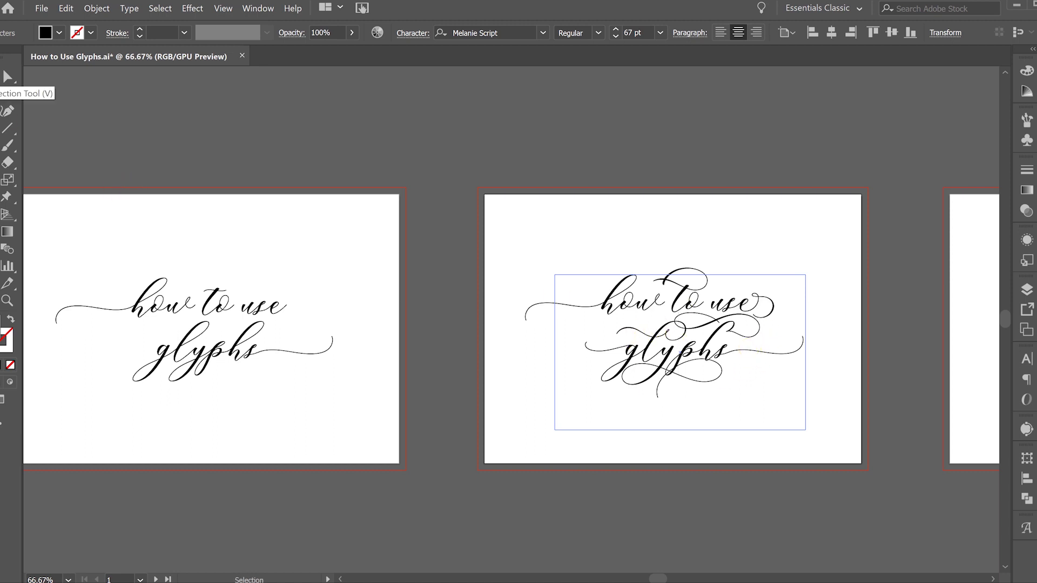
click(654, 241)
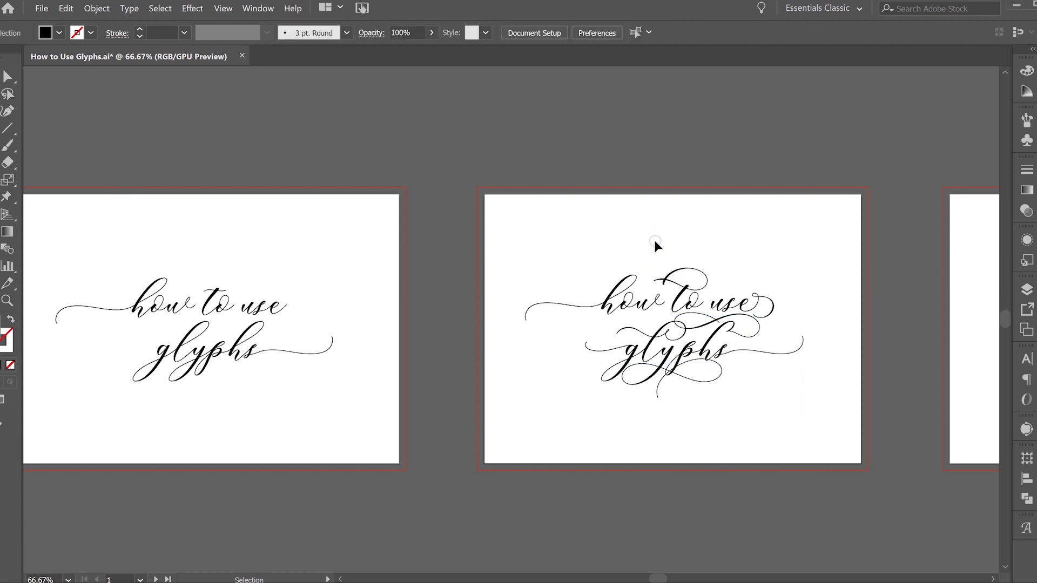
scroll(654, 241, right, 3)
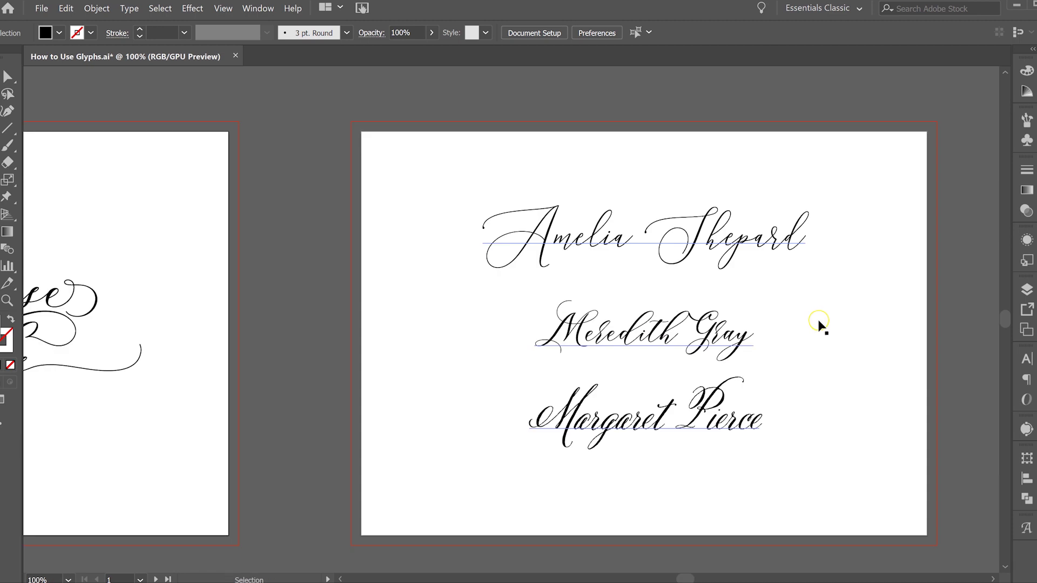
scroll(820, 325, right, 3)
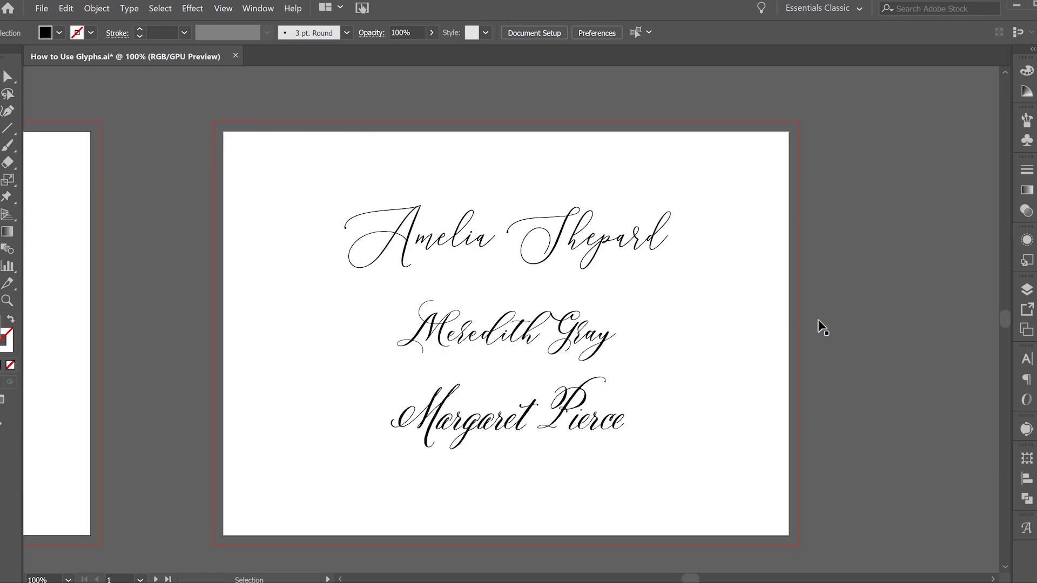
- Enter the names text block and inspect the fonts of the middle and bottom name lines
scroll(820, 327, down, 3)
scroll(820, 327, up, 1)
scroll(820, 325, up, 2)
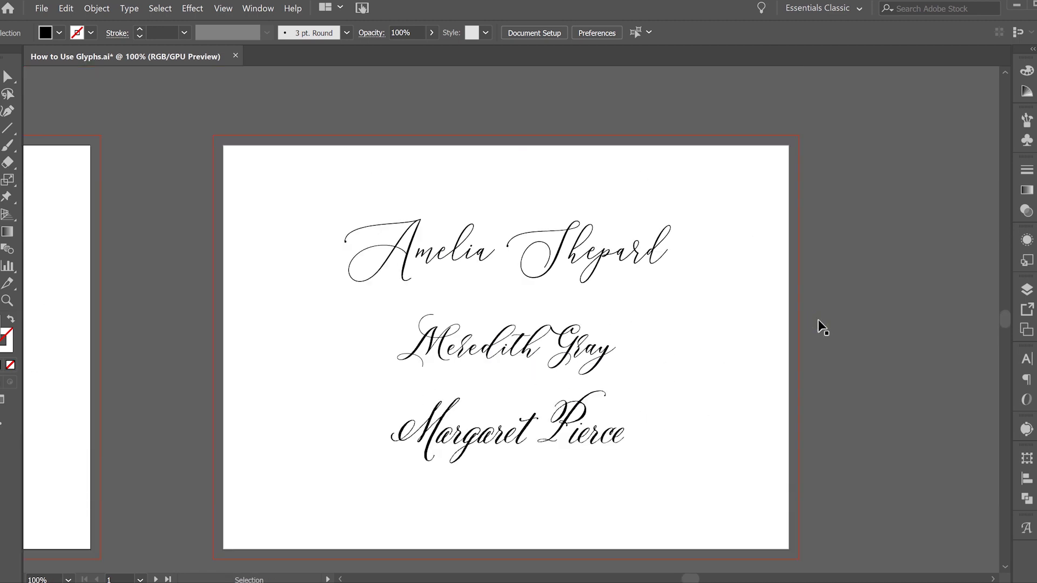
click(642, 439)
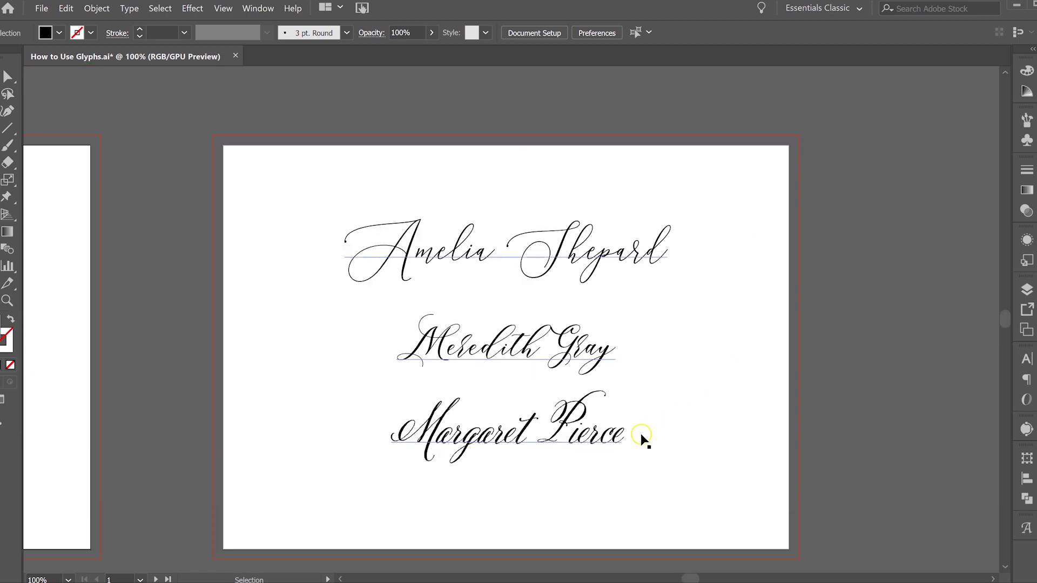
double_click(556, 252)
drag(405, 328, 646, 351)
drag(375, 424, 699, 435)
click(700, 442)
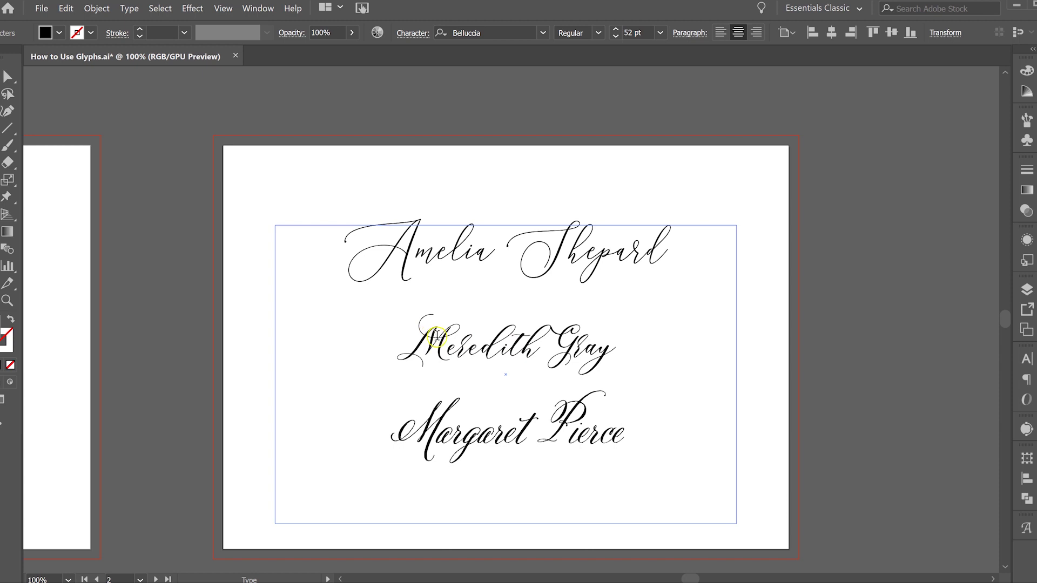
- Apply the fourth, long-tailed alternate to the final 'y' of the middle name
click(444, 336)
drag(600, 352, 614, 354)
click(643, 399)
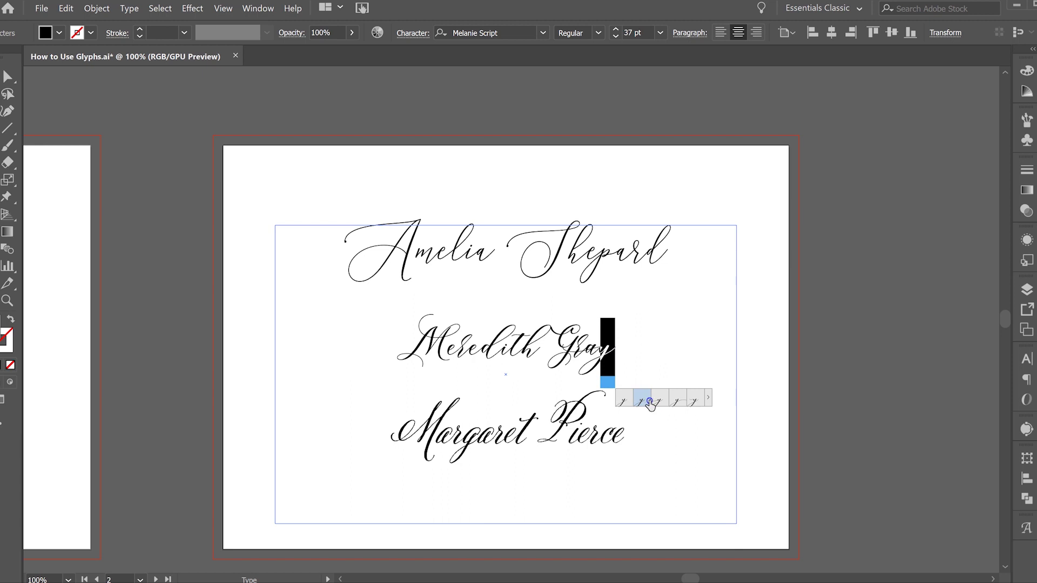
click(681, 400)
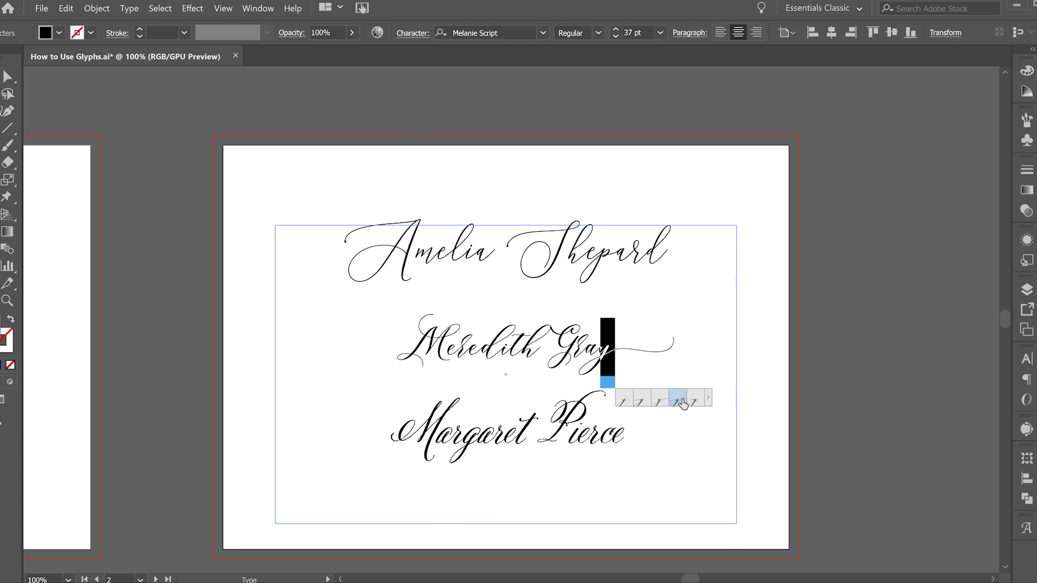
click(361, 353)
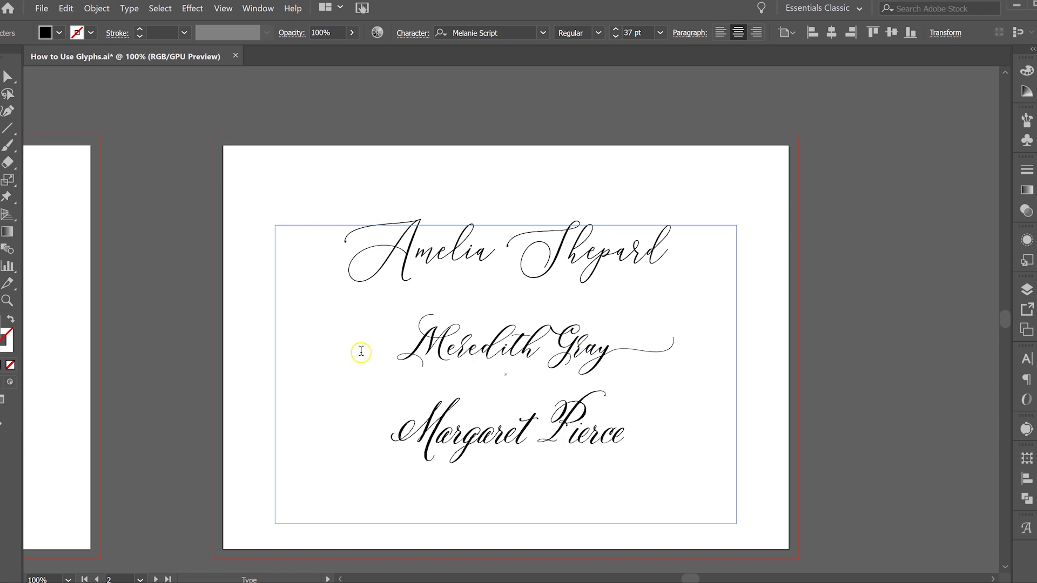
- Make the middle name lowercase 'meredith gray', giving the m a long left-swash alternate
drag(447, 342, 407, 340)
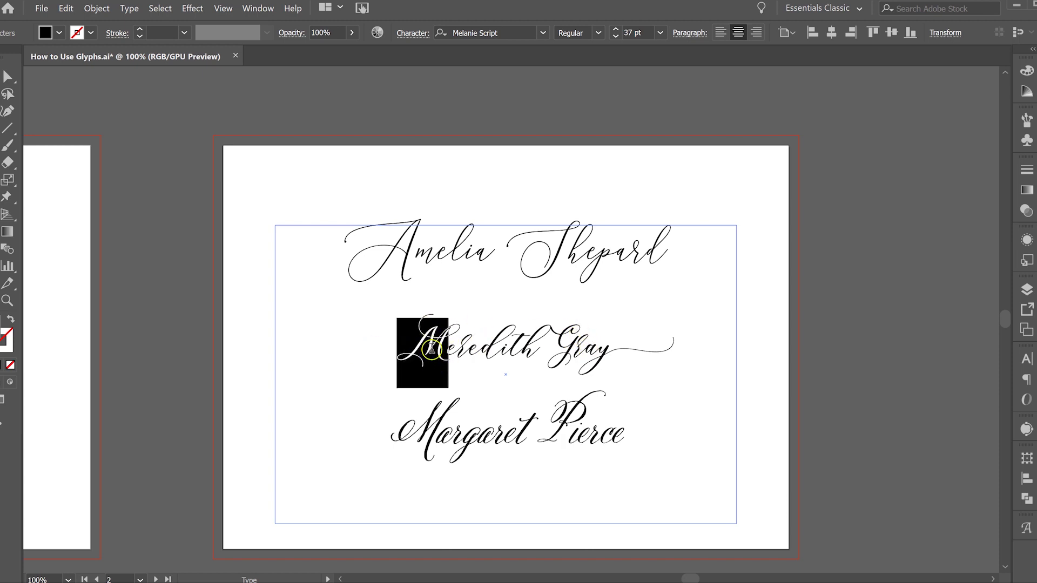
click(448, 340)
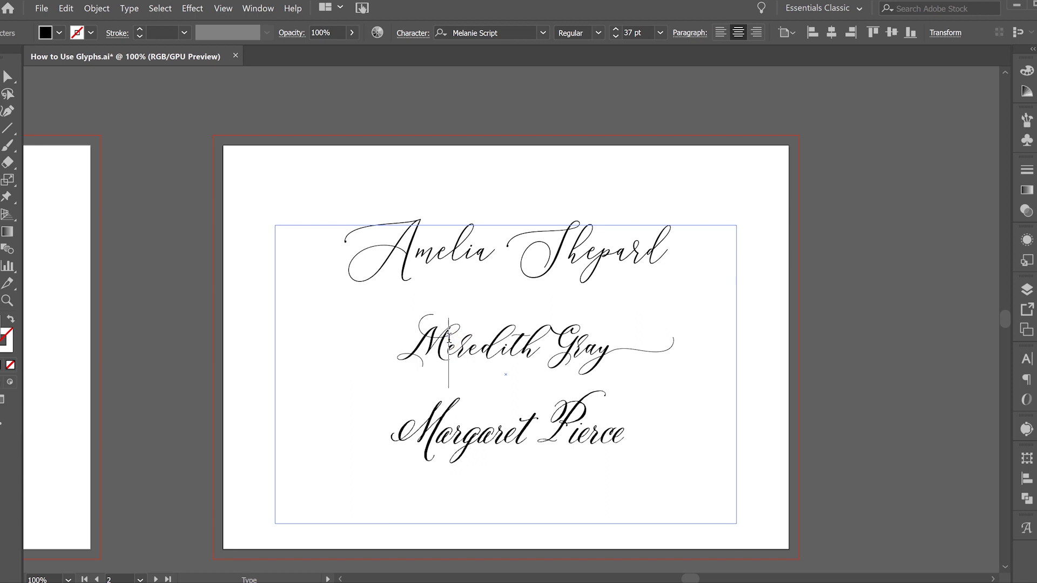
key(BackSpace)
text(m)
key(shift+Left)
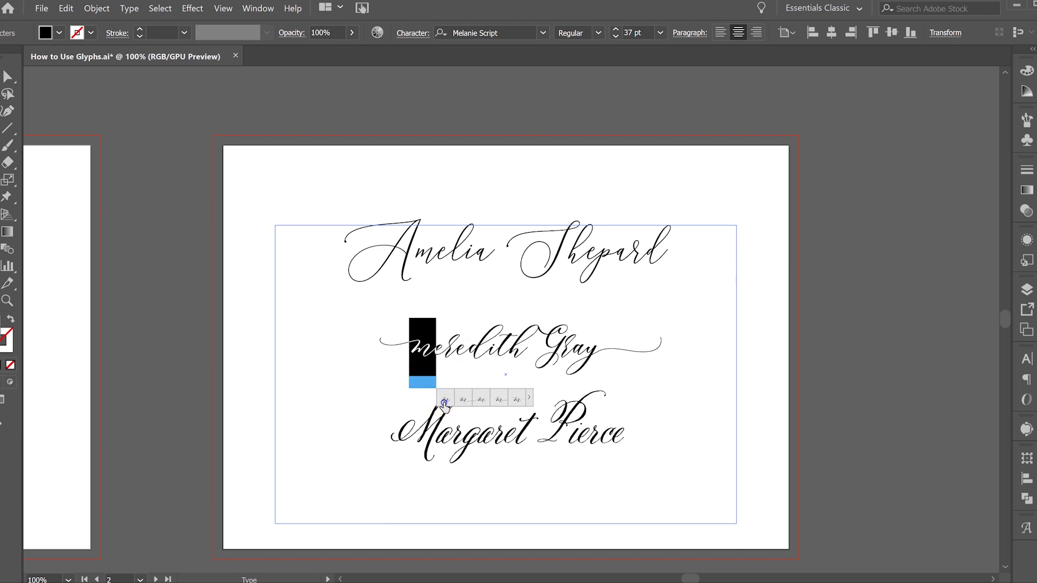
click(488, 404)
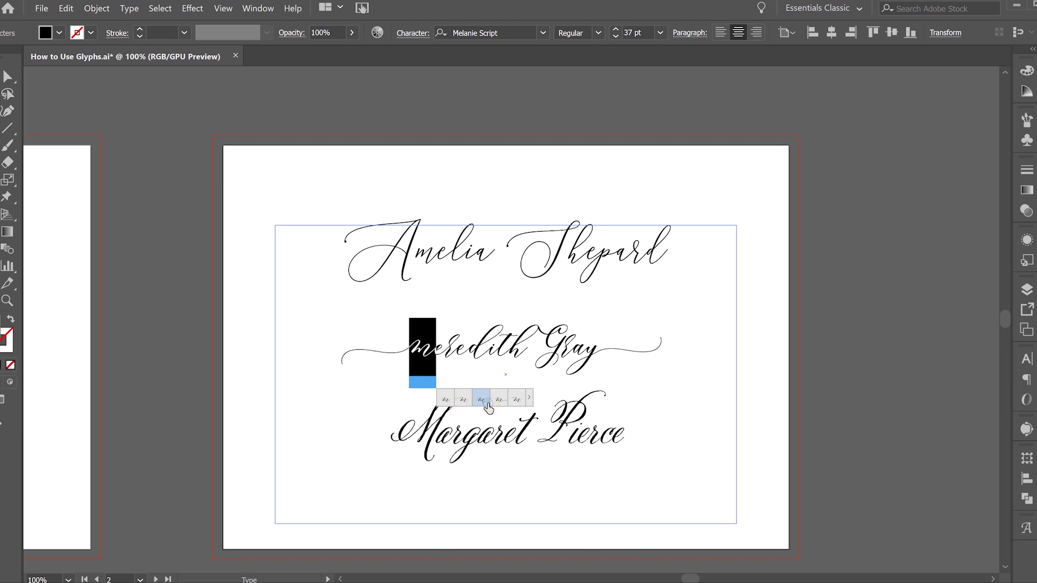
click(563, 347)
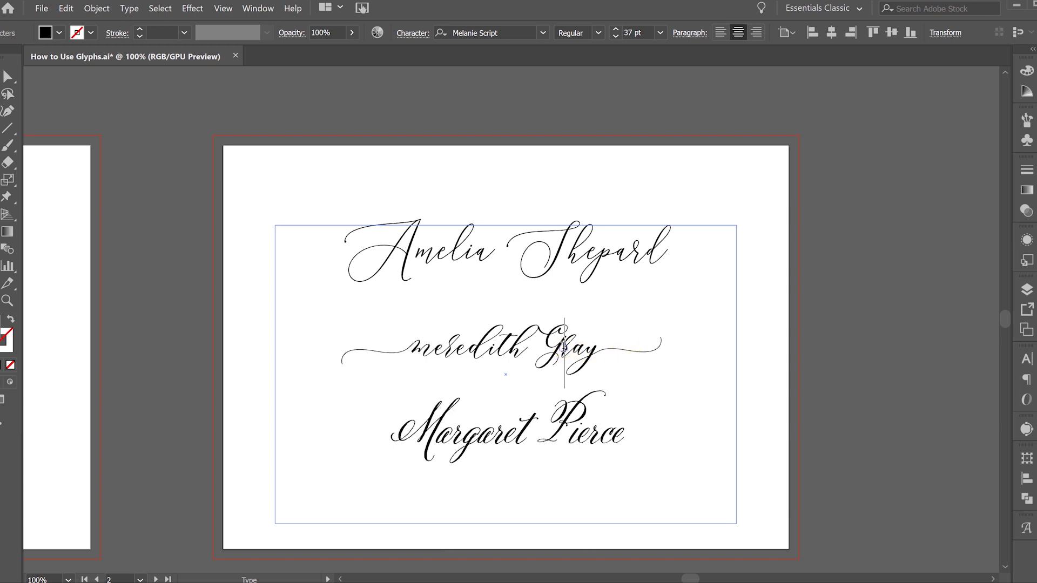
key(BackSpace)
text(g)
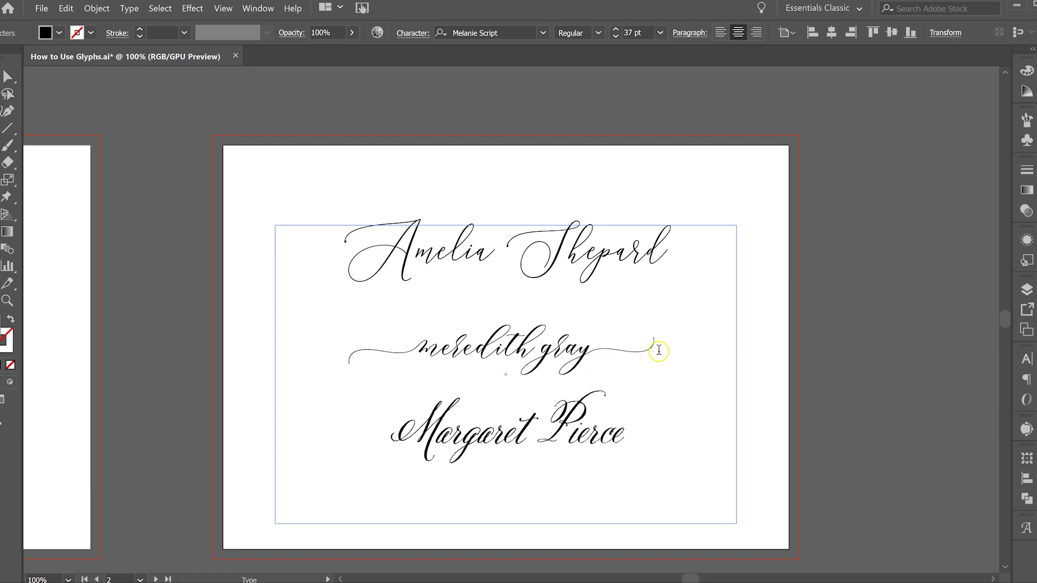
drag(659, 348, 498, 351)
click(498, 351)
- Cycle through alternate glyphs for the capital A of Amelia
drag(415, 249, 380, 230)
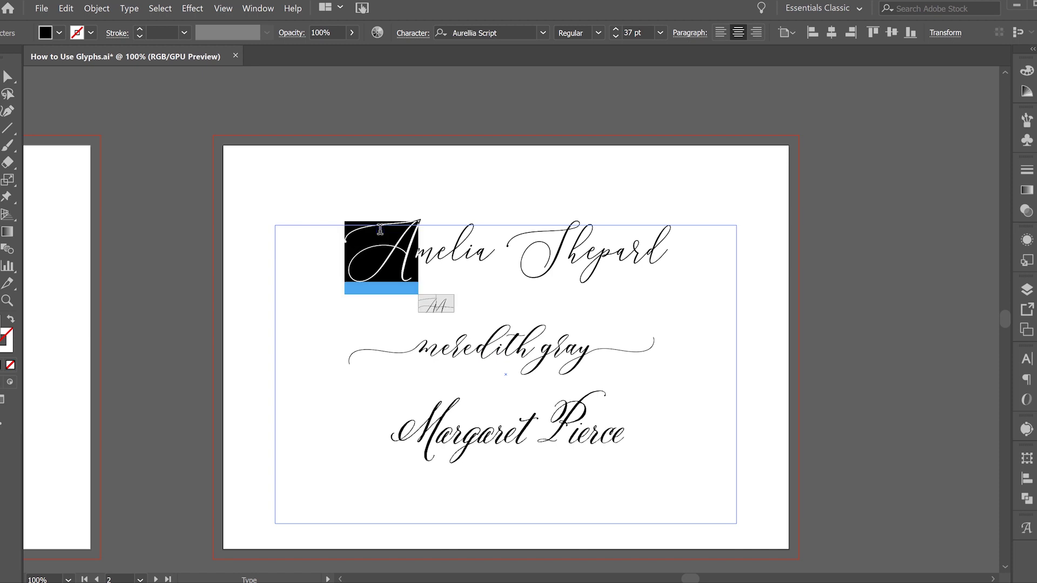
click(422, 307)
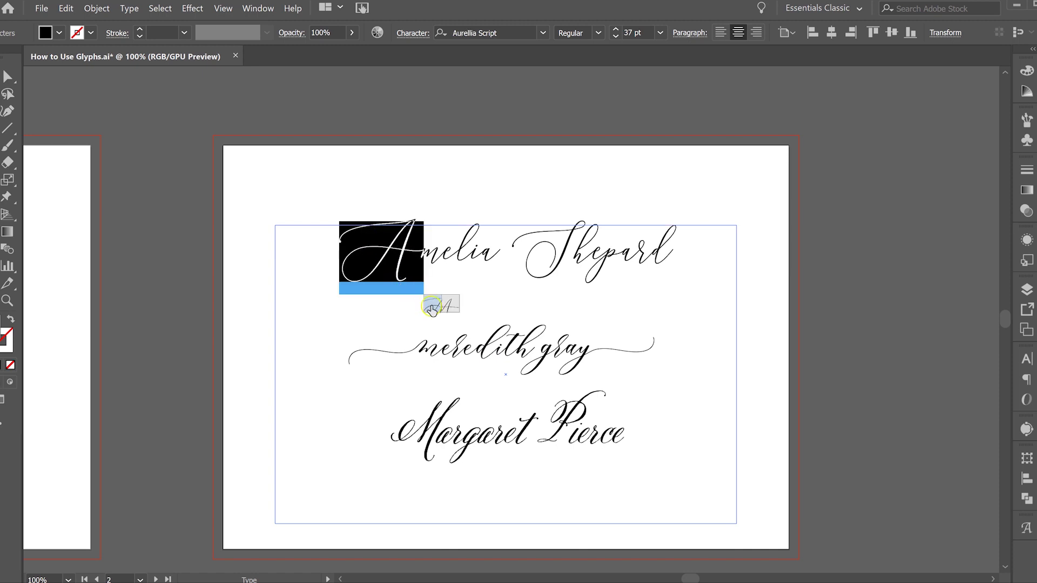
click(440, 306)
click(443, 307)
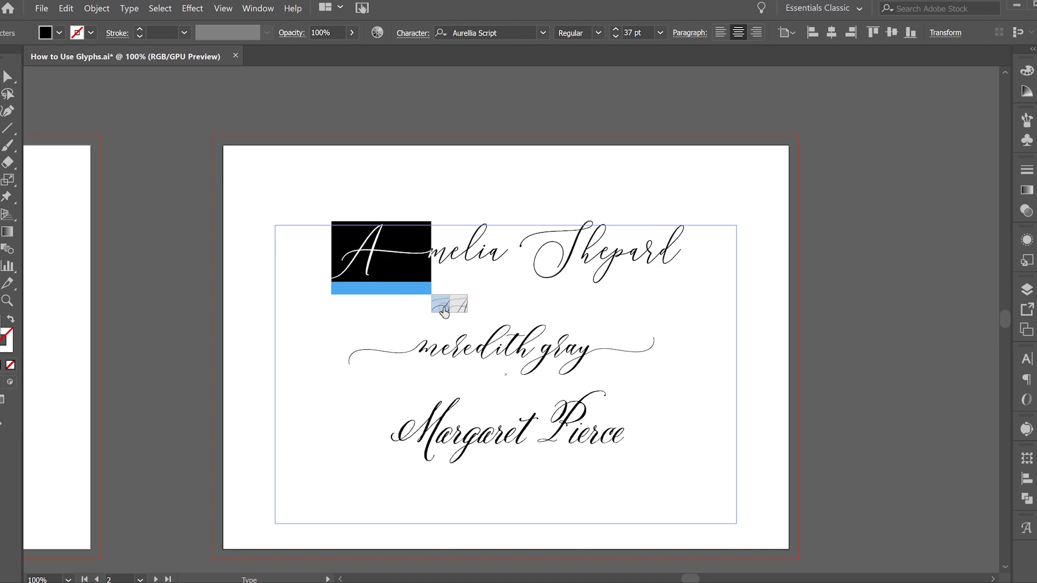
click(440, 306)
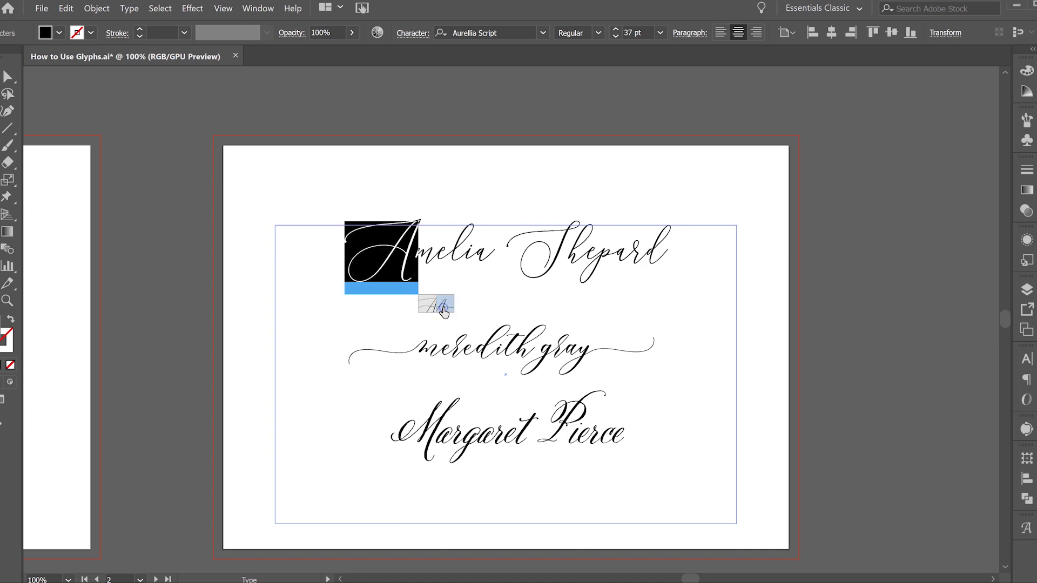
click(441, 305)
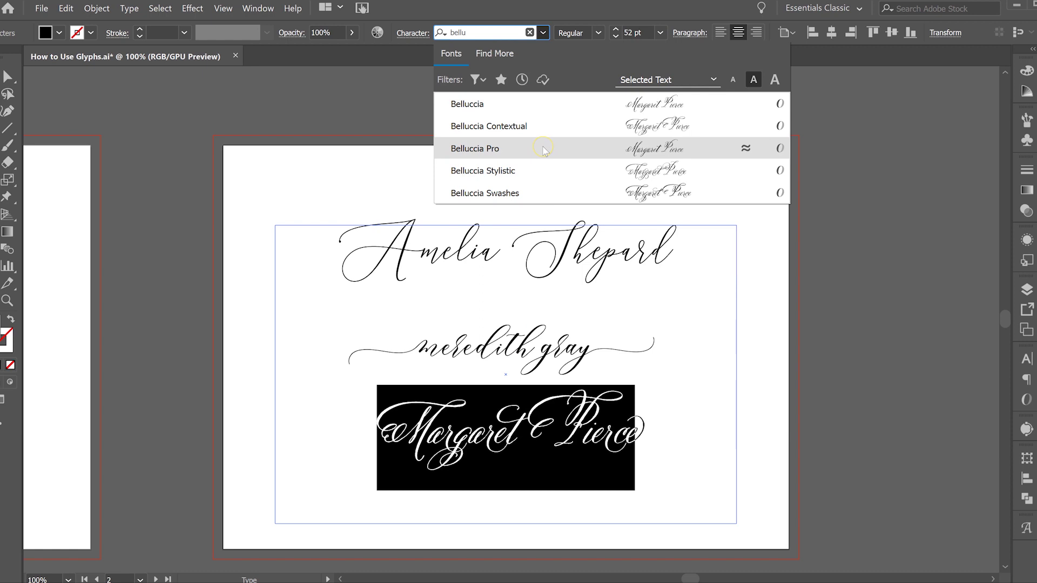
click(544, 150)
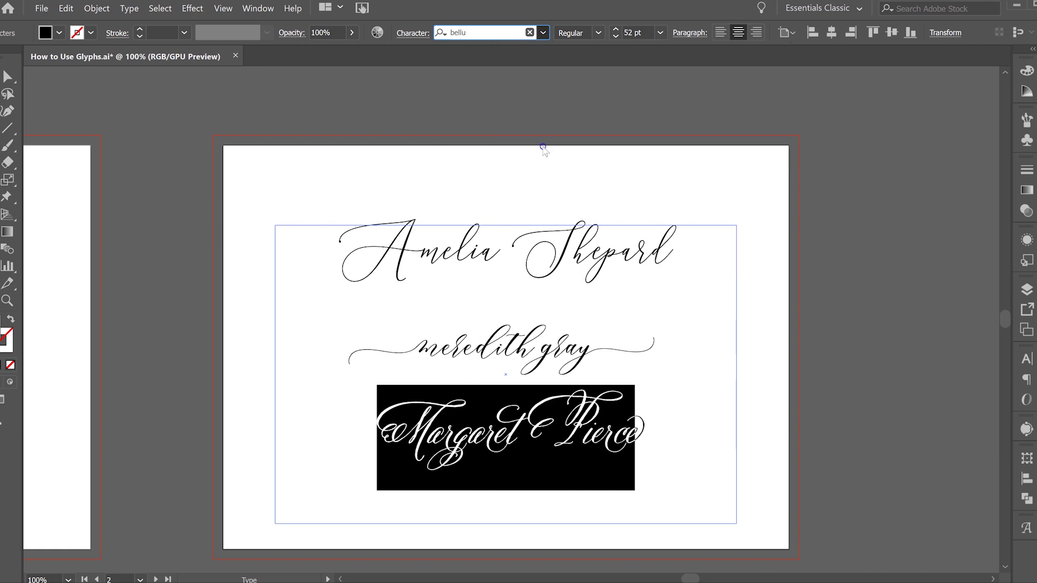
click(525, 422)
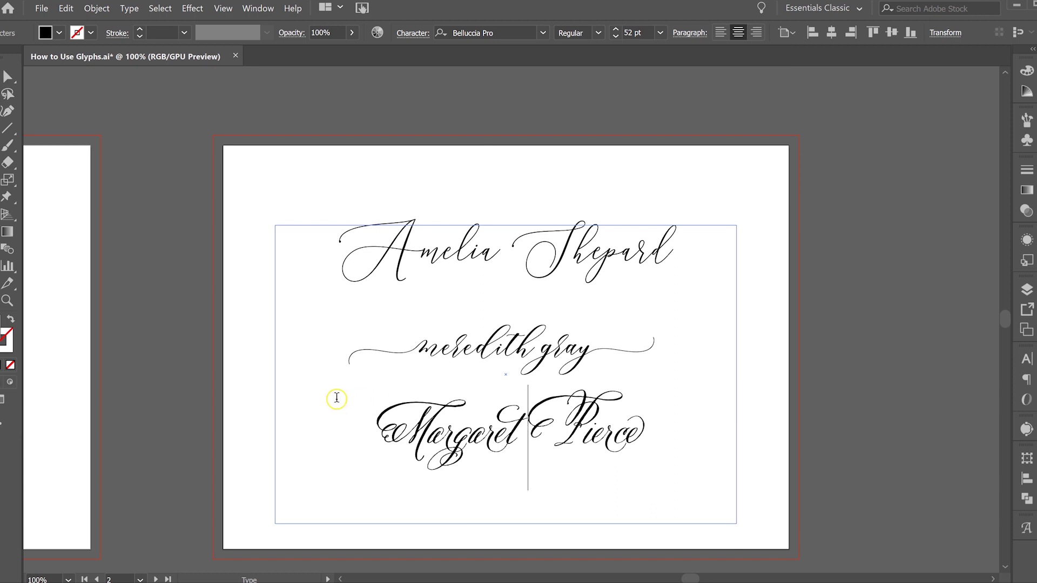
drag(350, 421, 688, 407)
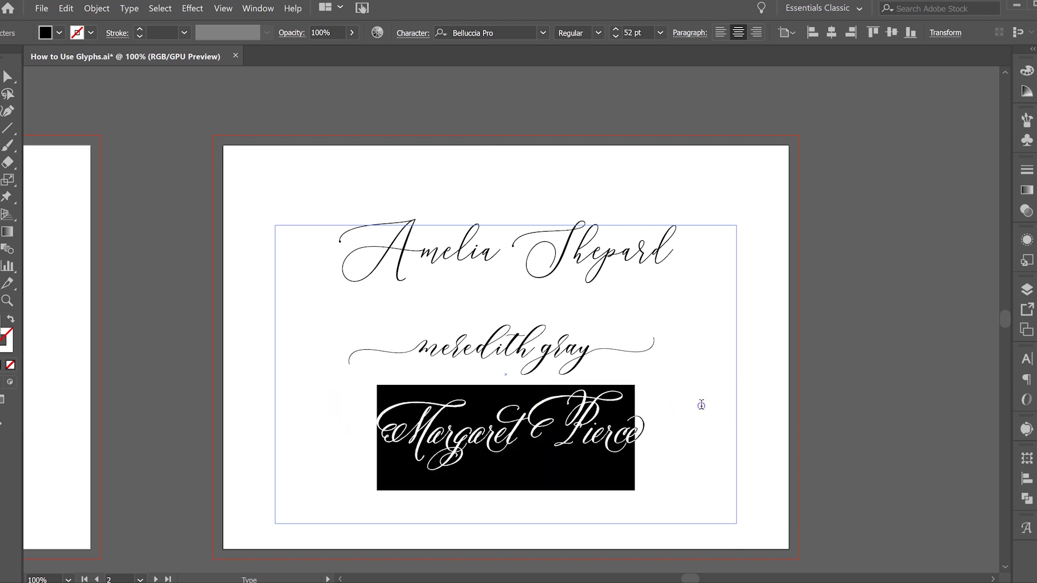
click(641, 432)
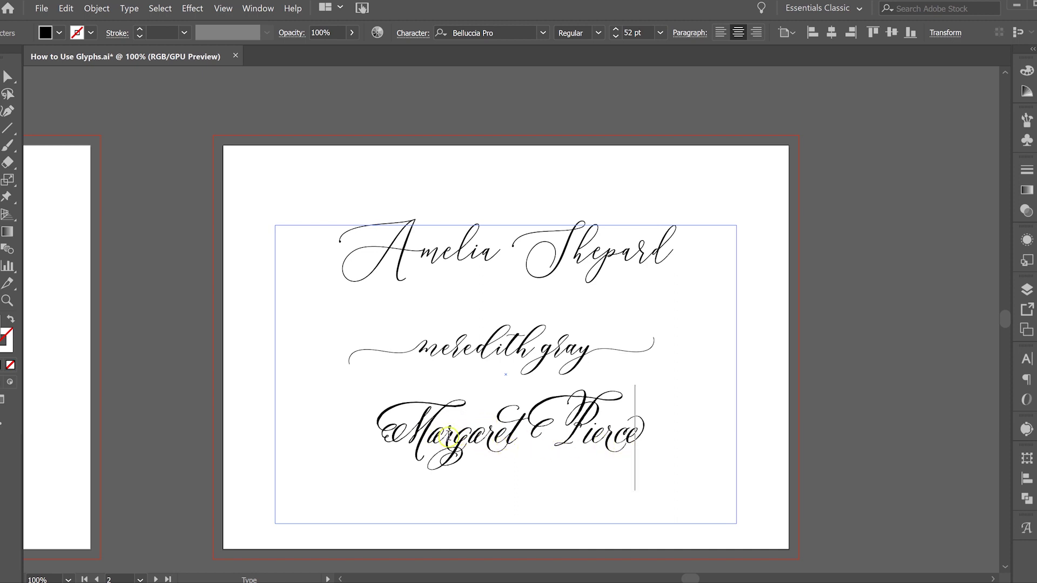
- Swap both r's of Margaret, a letter in Pierce, and Pierce's final e for alternates
drag(457, 439, 445, 439)
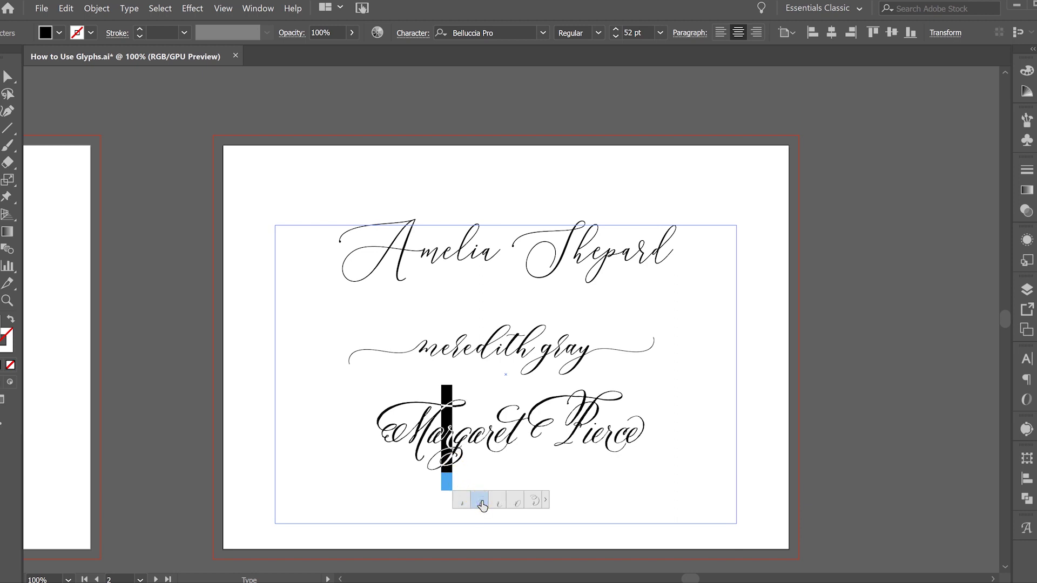
click(463, 502)
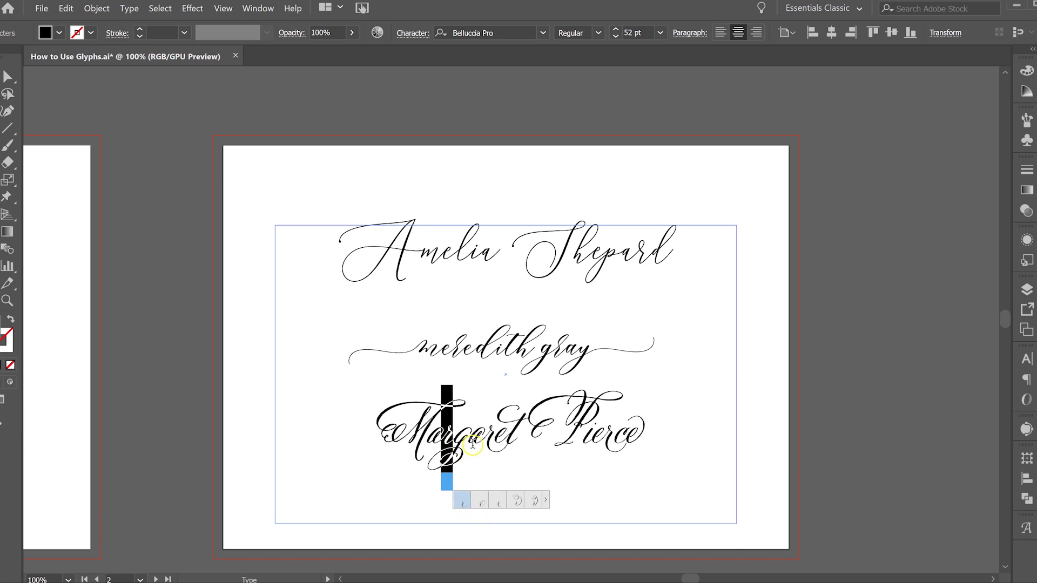
drag(496, 430, 484, 430)
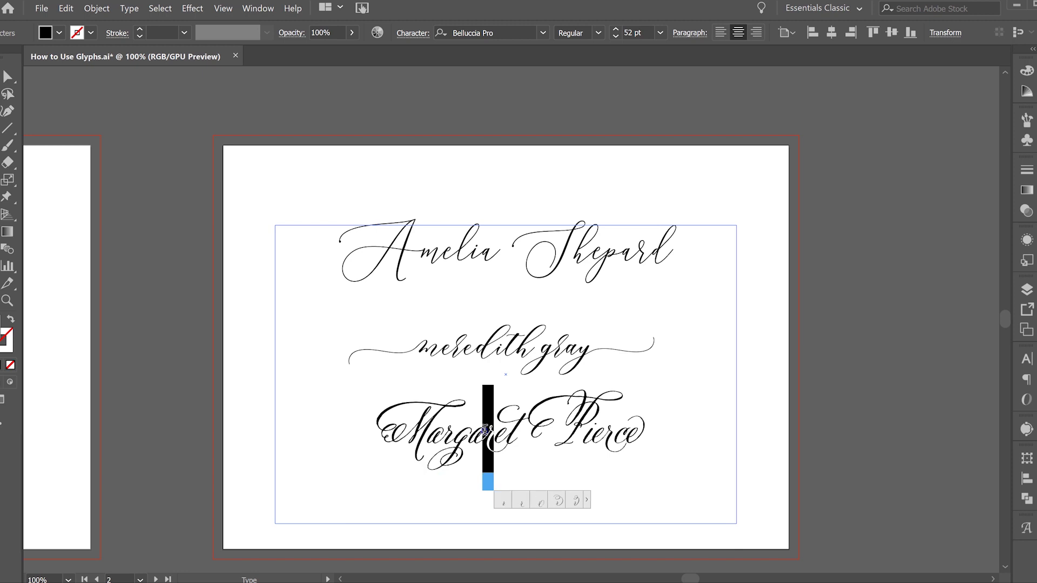
click(522, 499)
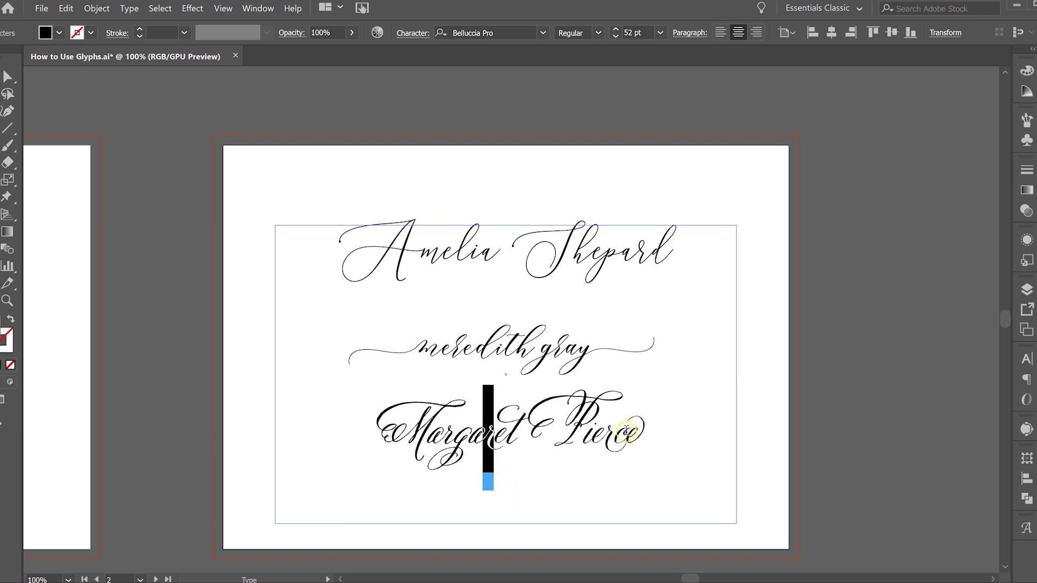
drag(627, 432, 605, 433)
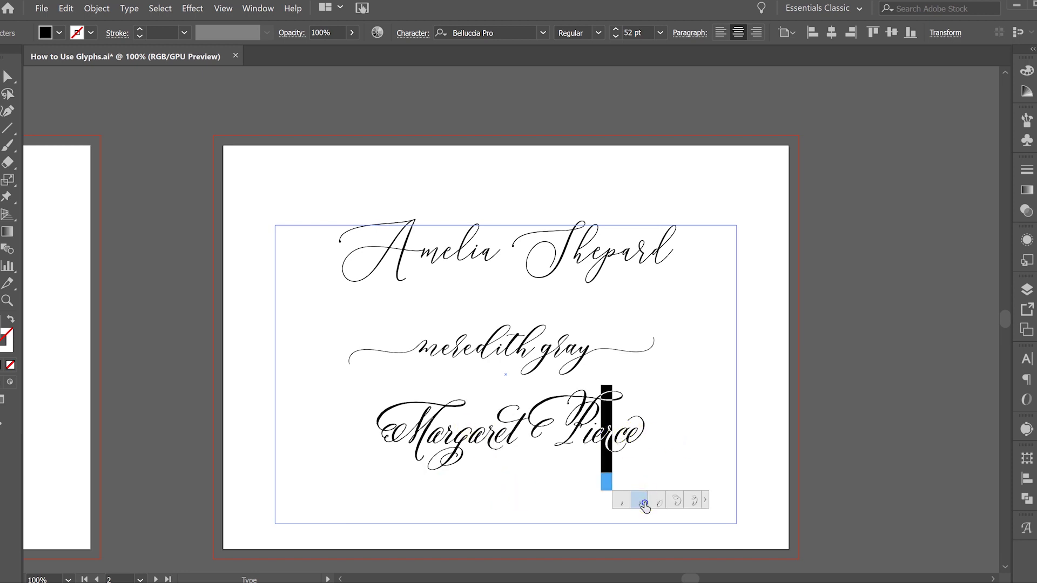
click(645, 505)
click(641, 428)
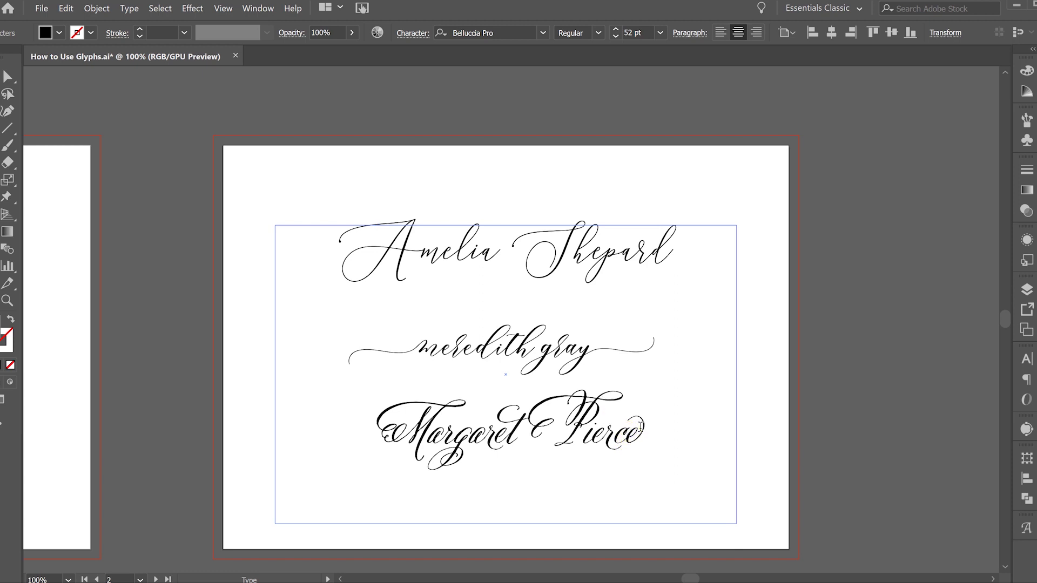
key(shift+Left)
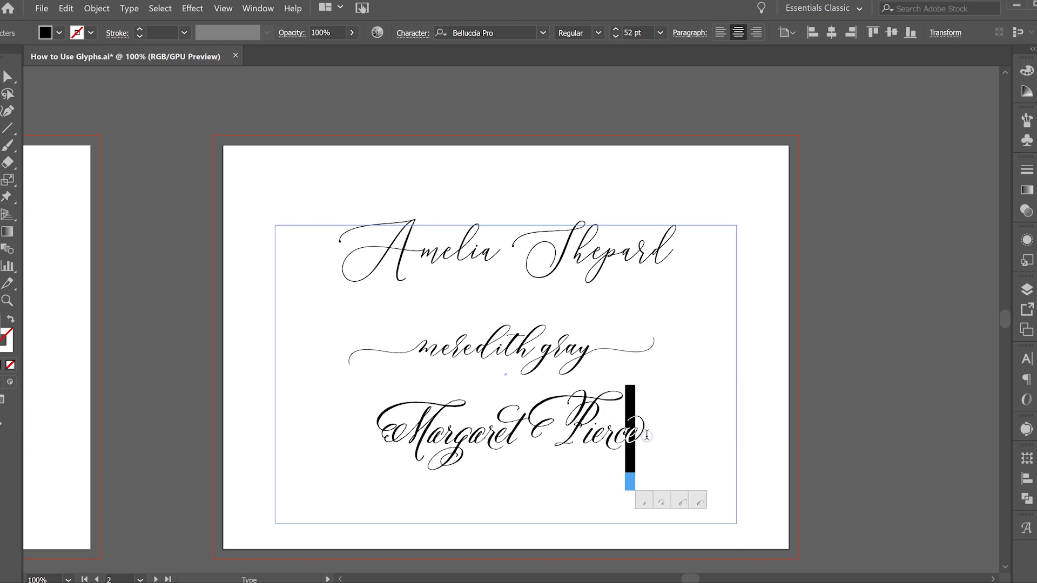
click(698, 500)
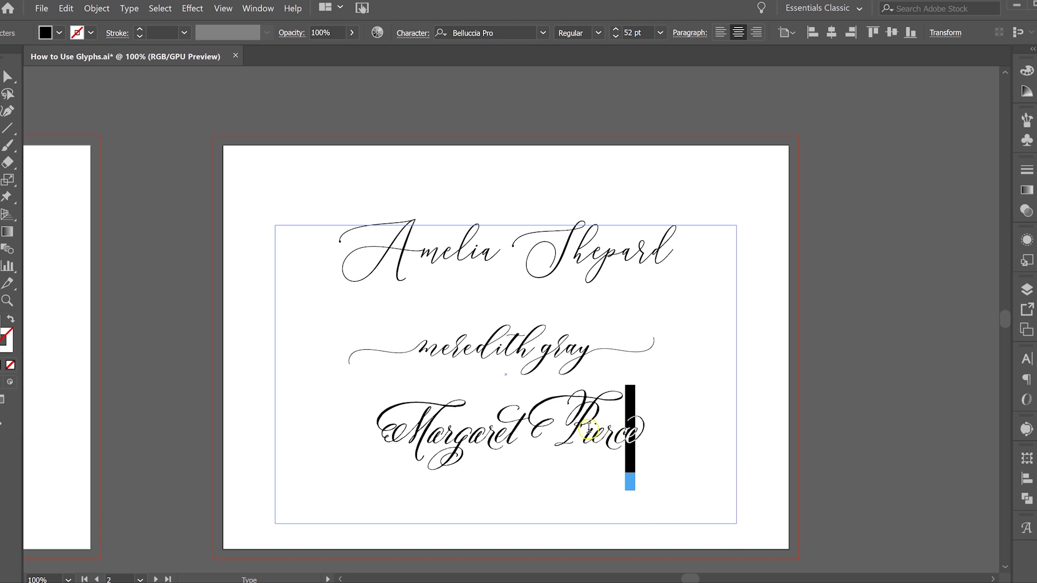
- Try the alternates for the P of Pierce and settle on the first one
drag(589, 428, 569, 420)
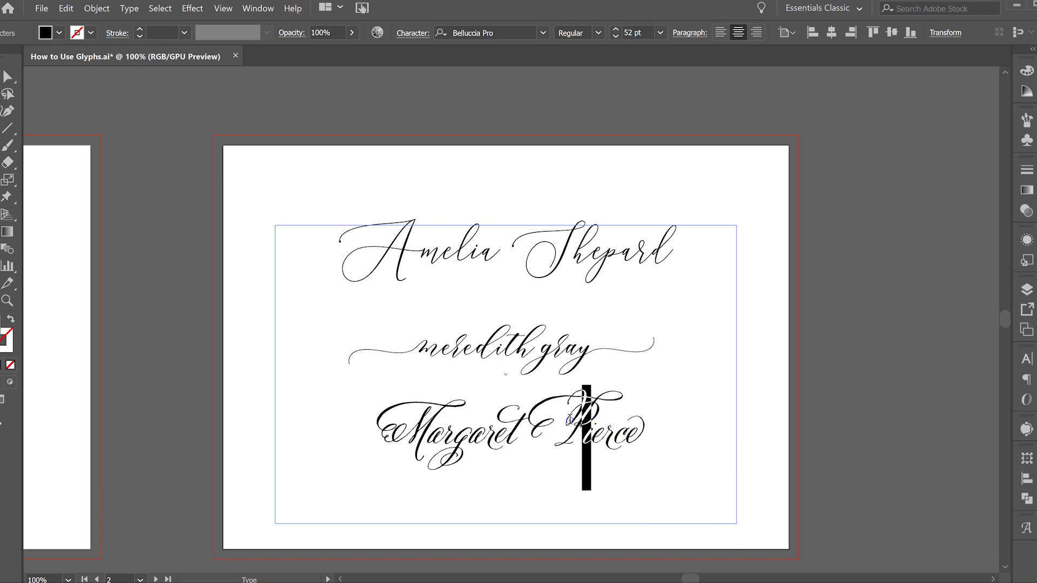
click(579, 423)
key(shift+Left)
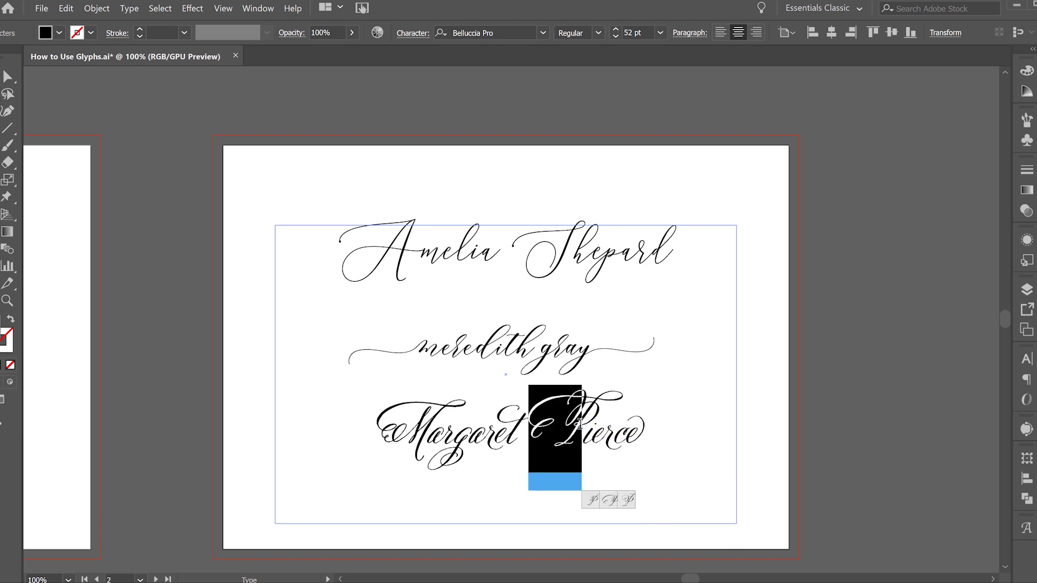
click(596, 506)
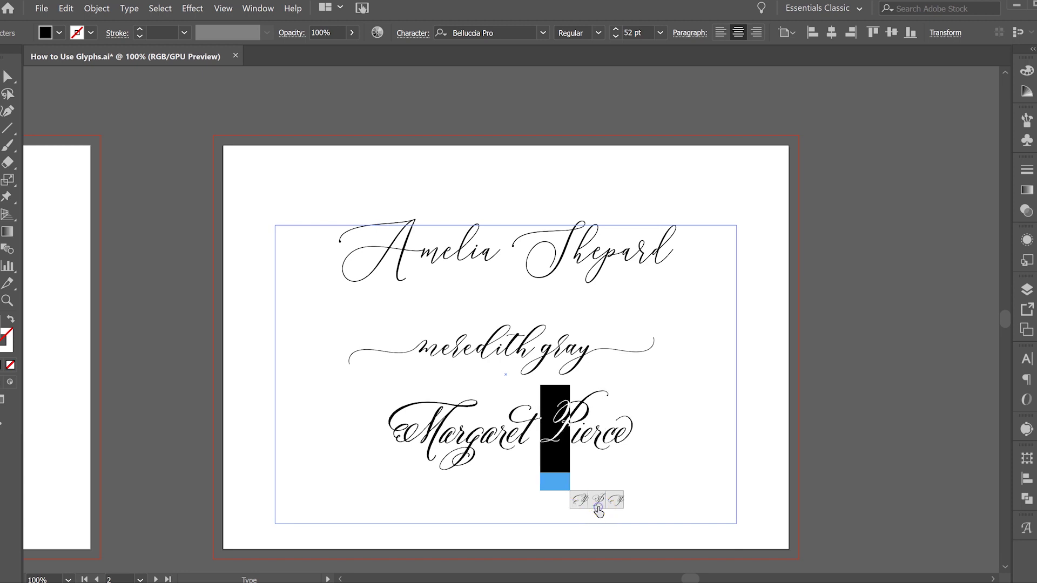
click(582, 501)
click(597, 503)
click(618, 503)
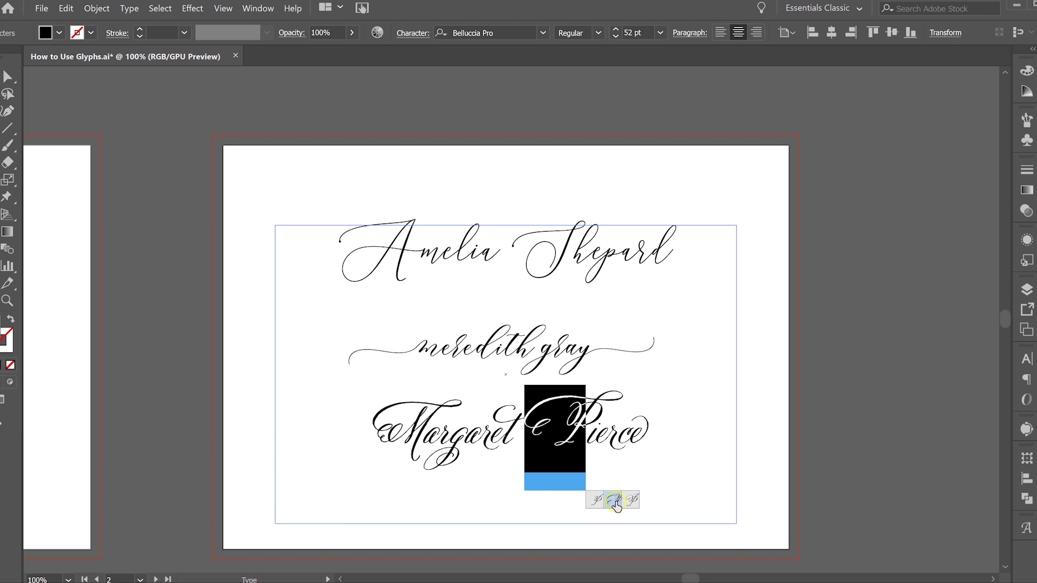
click(595, 501)
click(596, 502)
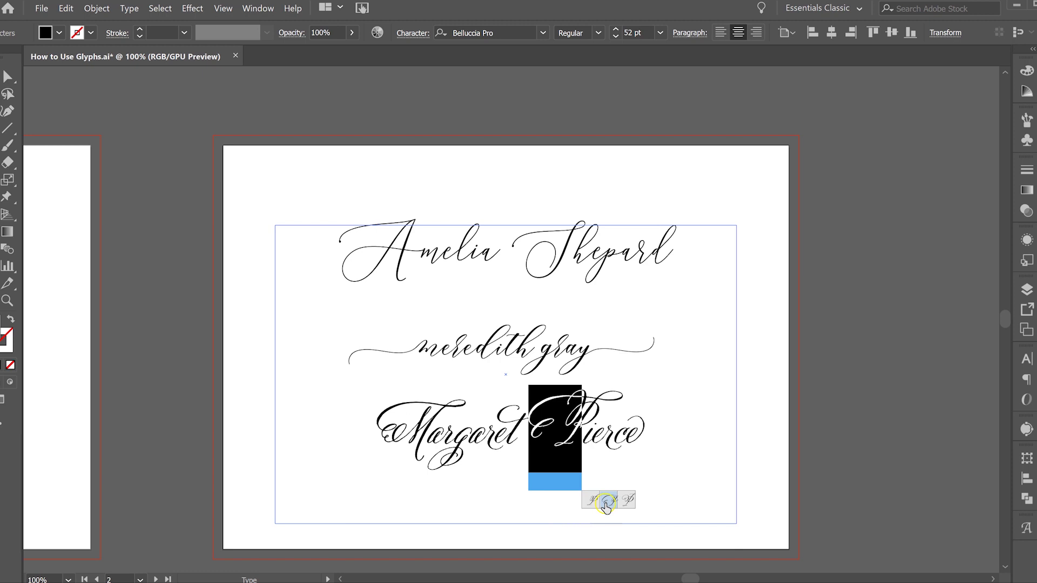
click(629, 501)
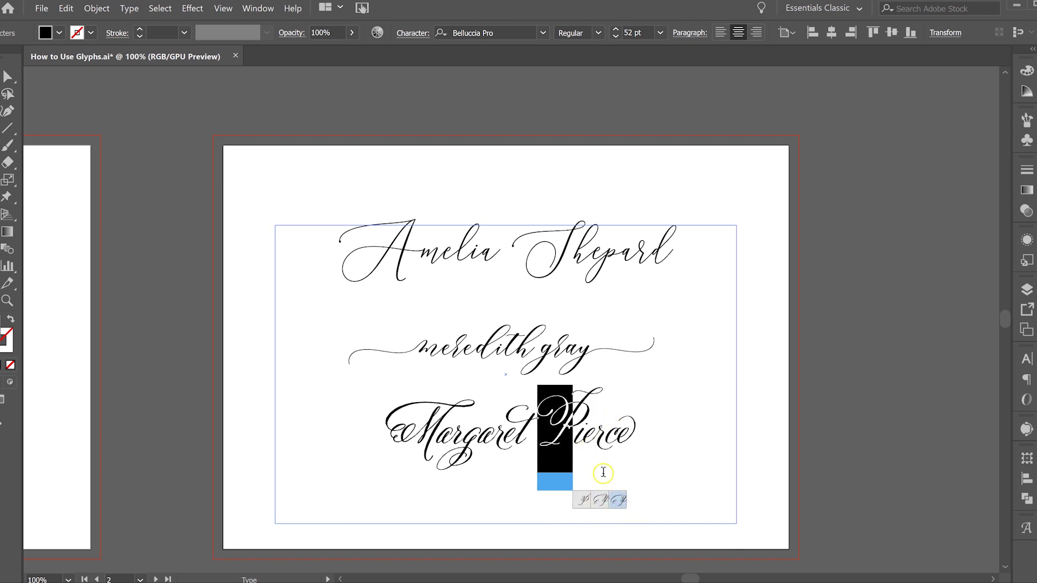
click(584, 501)
click(545, 426)
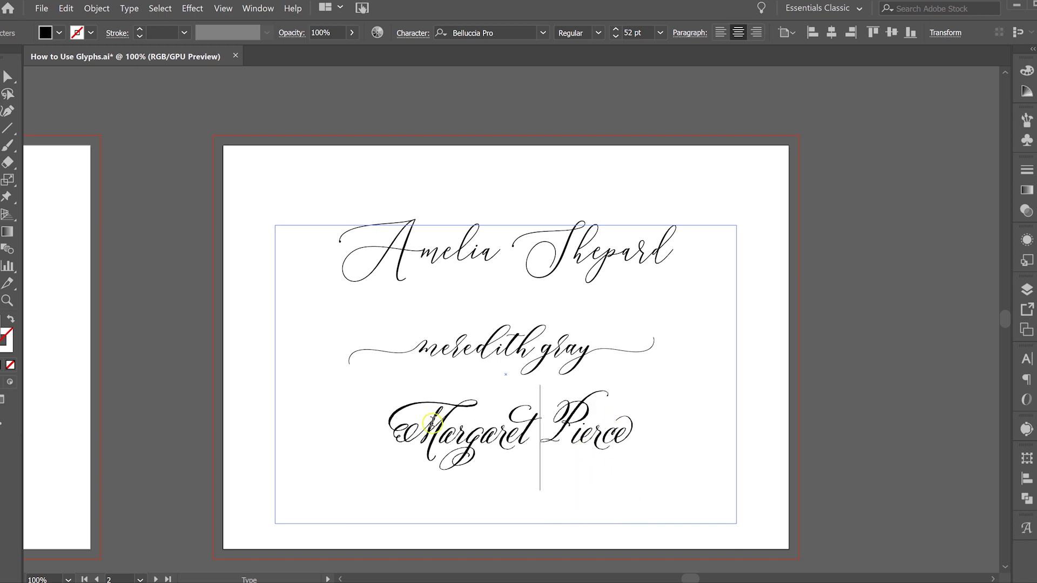
- Cycle the M of Margaret through its alternates and apply the more ornate second one
drag(439, 432, 408, 432)
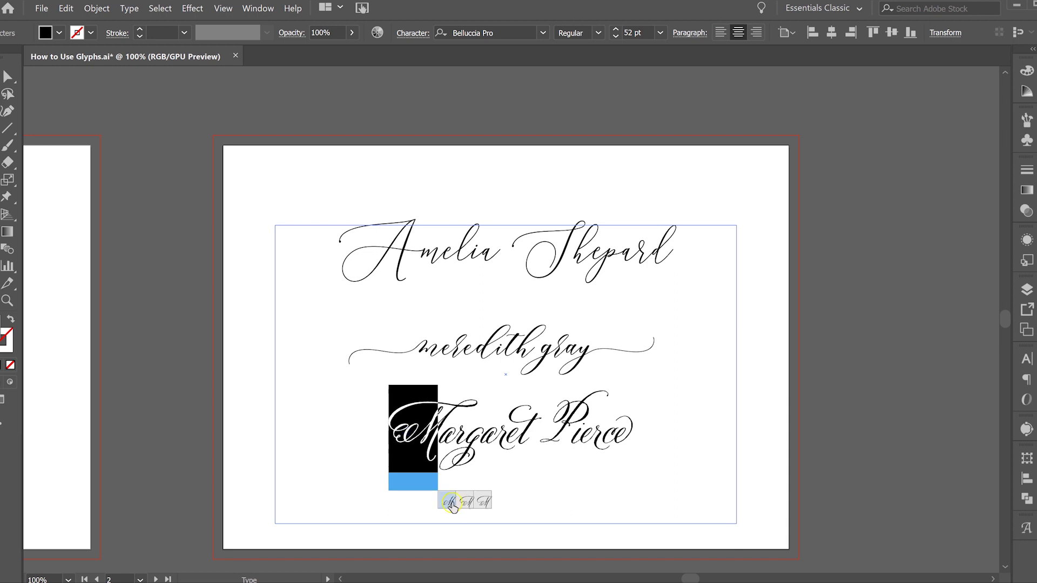
click(452, 507)
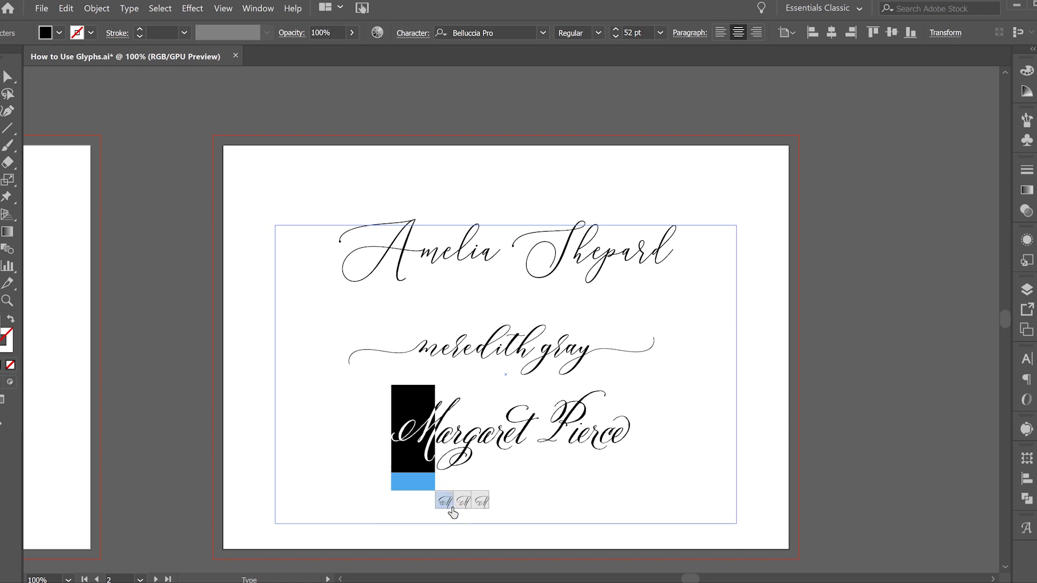
click(464, 505)
click(485, 506)
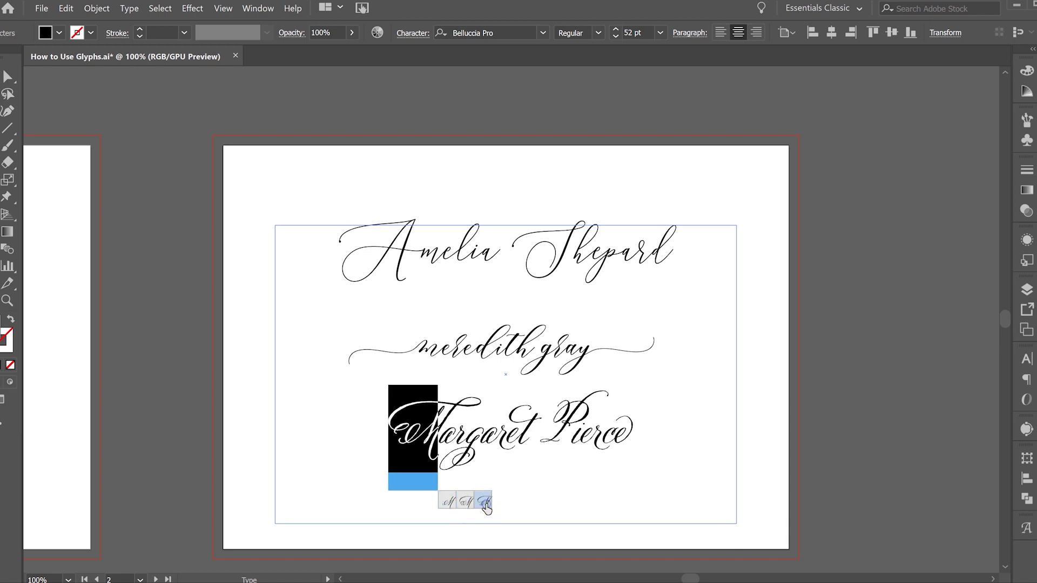
click(463, 504)
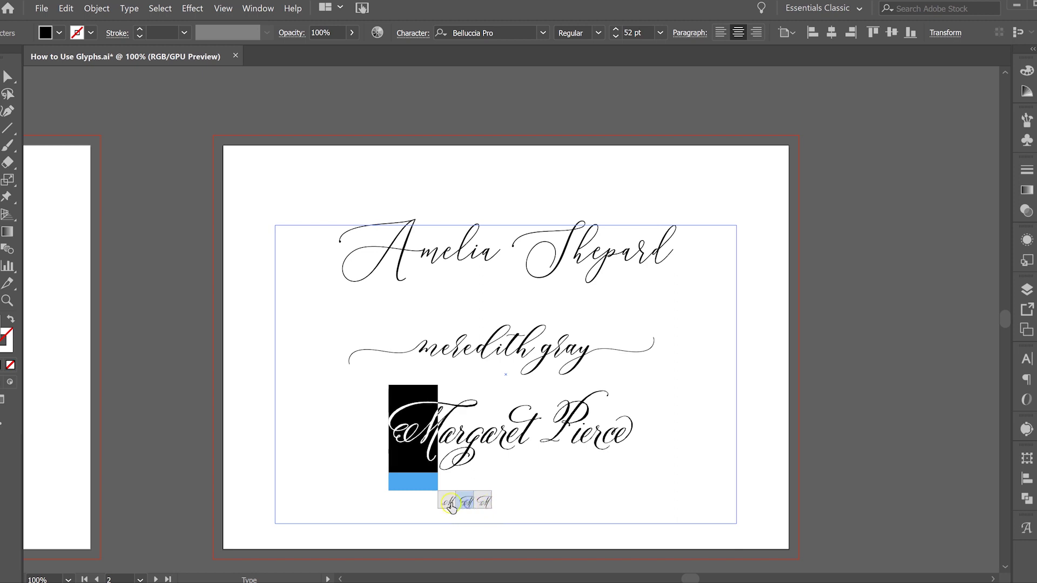
click(445, 504)
click(463, 502)
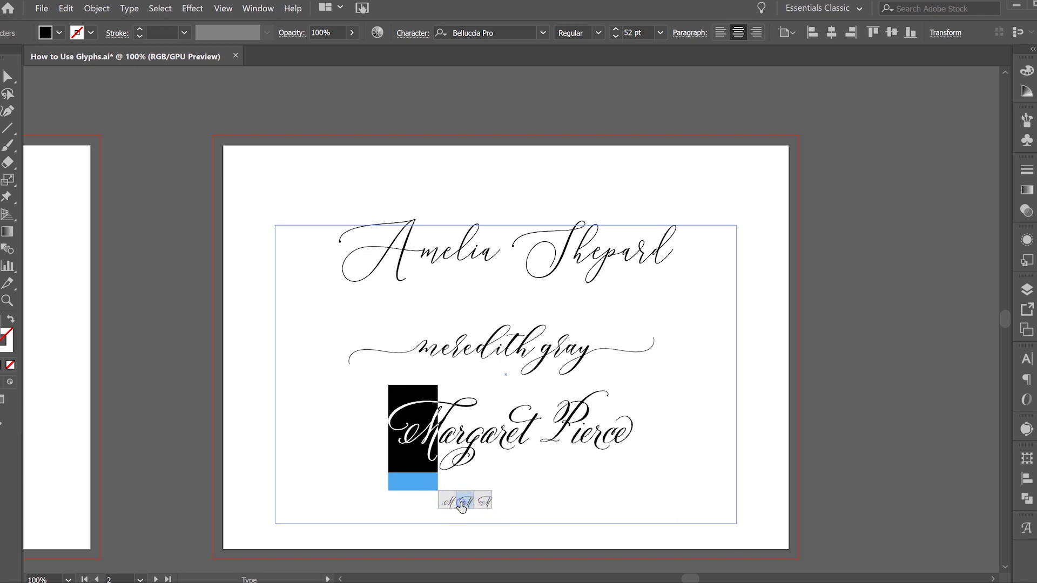
click(537, 426)
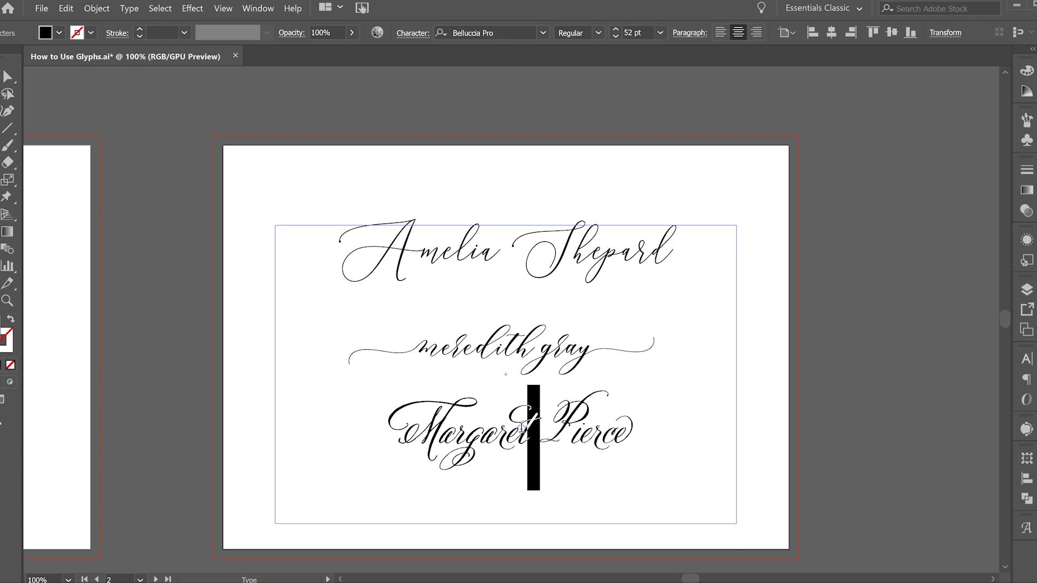
drag(517, 427, 527, 427)
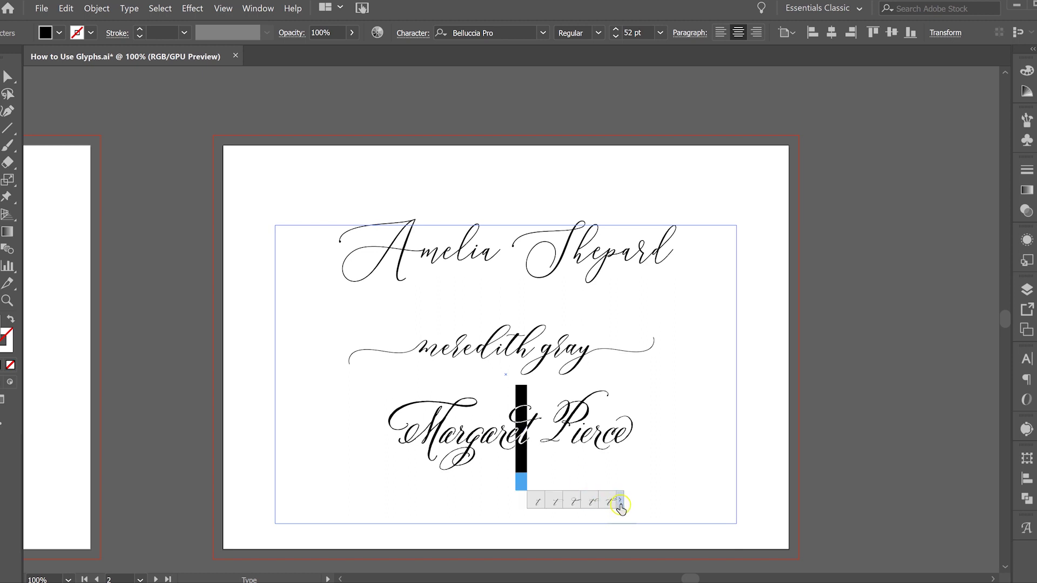
- Open the full alternates list and swap the t of Margaret for a decorative alternate
click(621, 507)
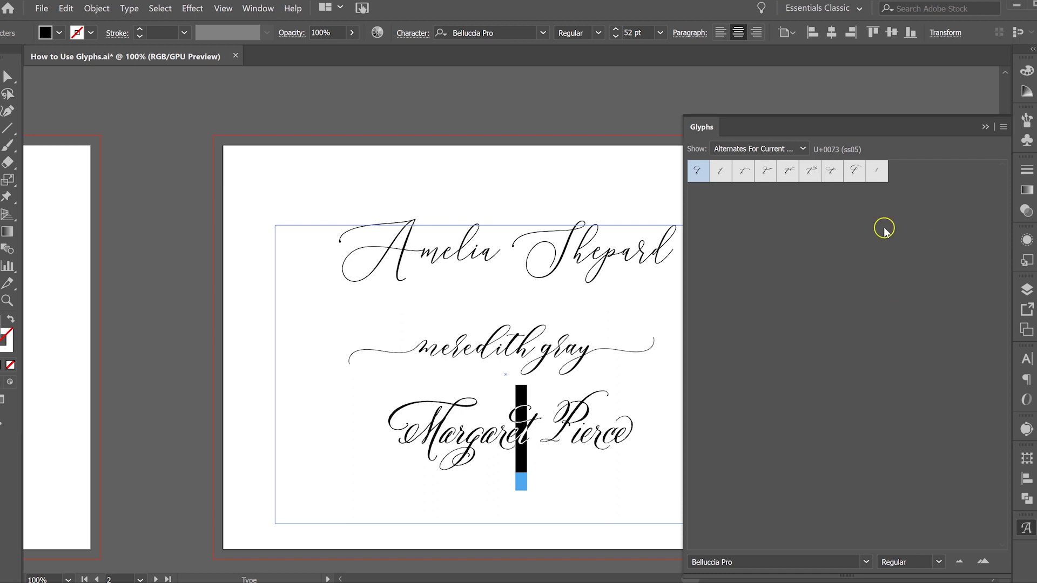
double_click(816, 171)
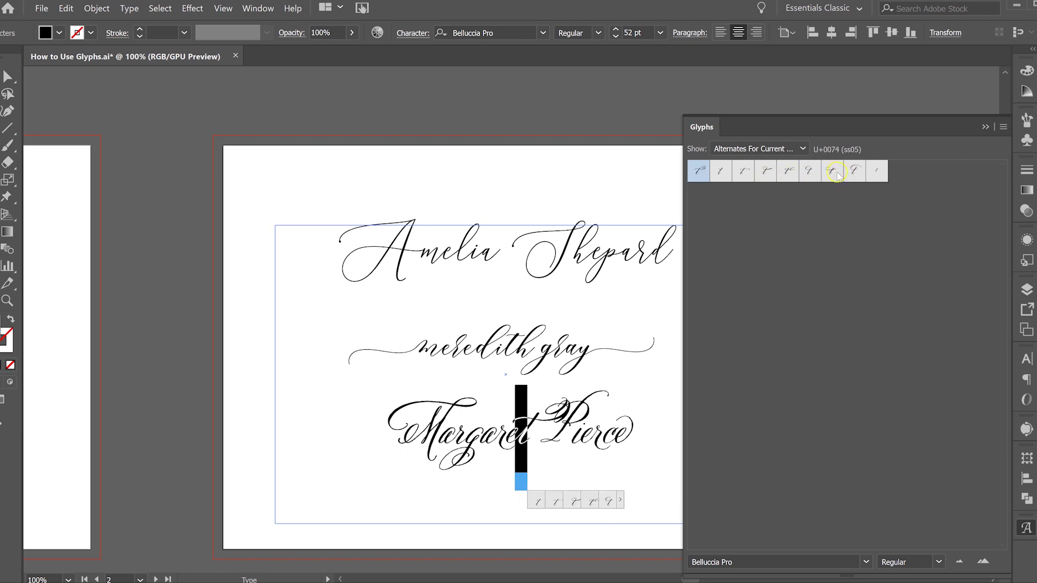
double_click(833, 171)
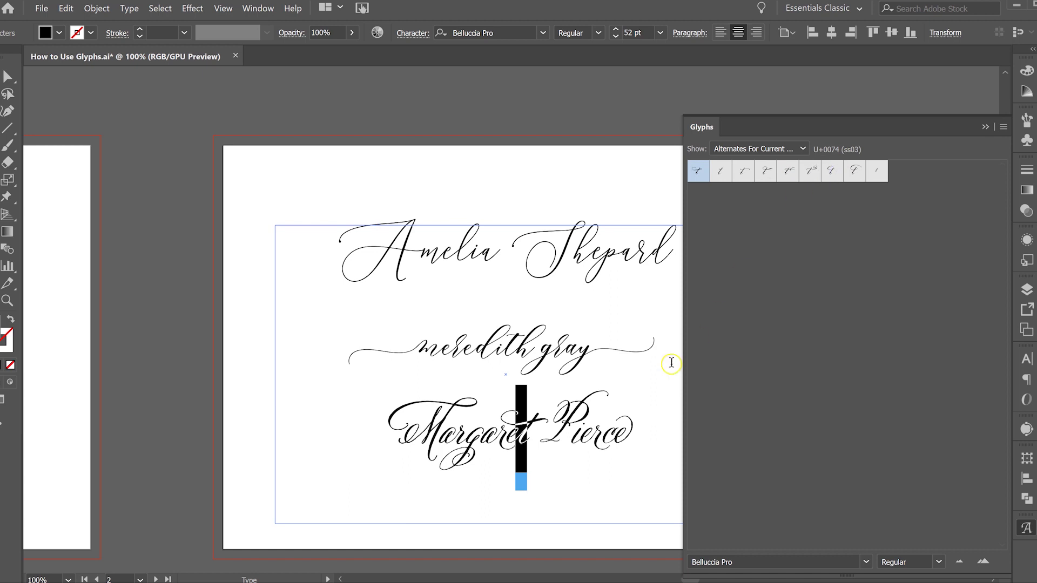
click(533, 424)
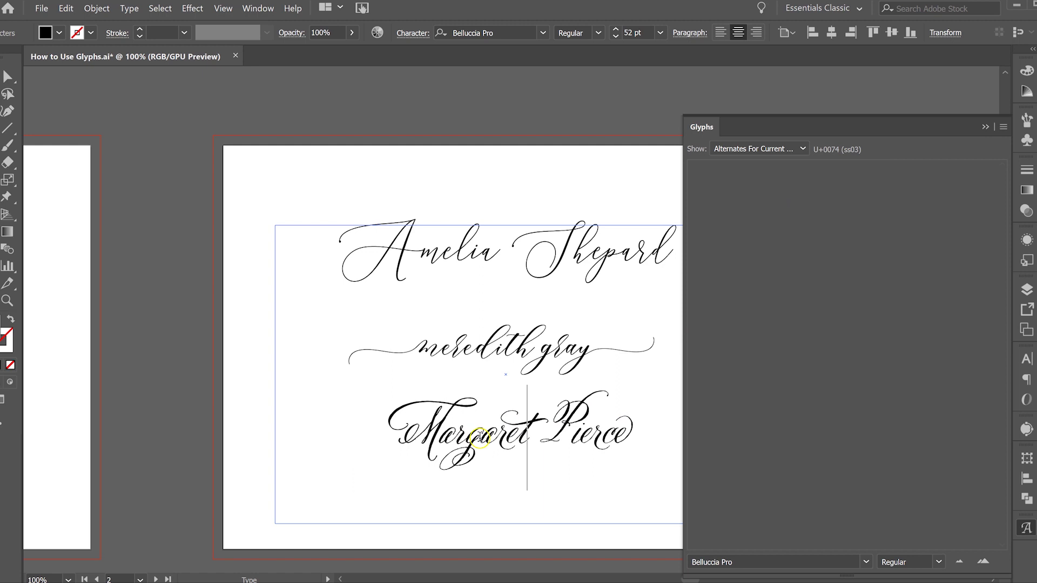
- Try several alternates for Margaret's g and settle on the ss06 stylistic alternate
drag(479, 438, 466, 439)
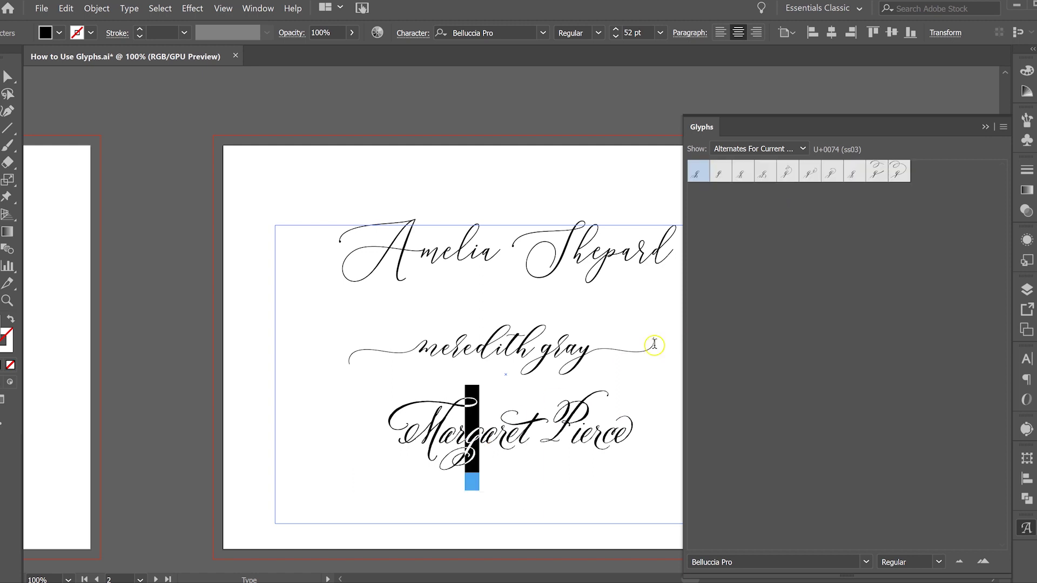
double_click(726, 175)
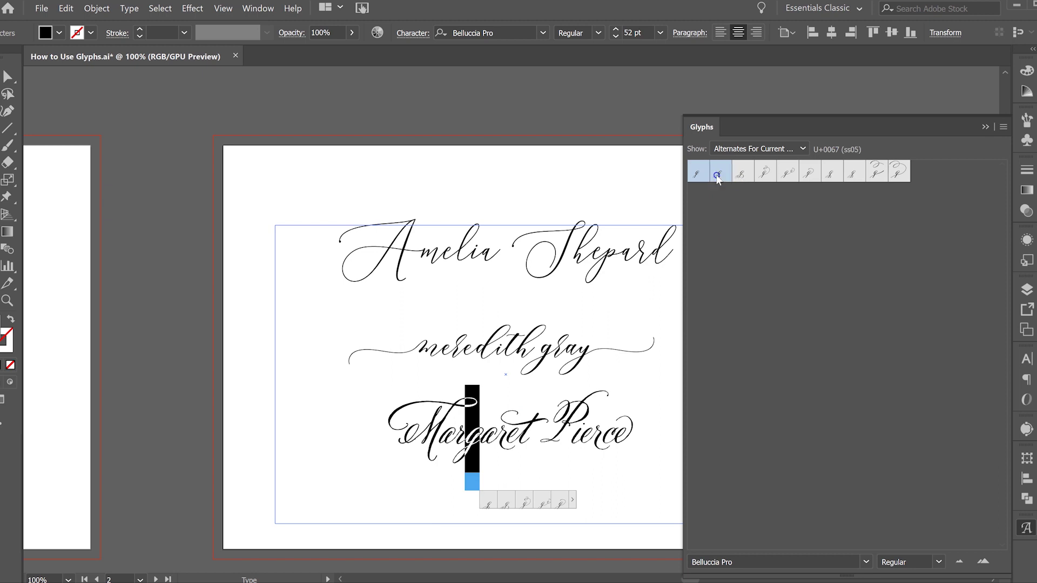
double_click(718, 175)
double_click(742, 176)
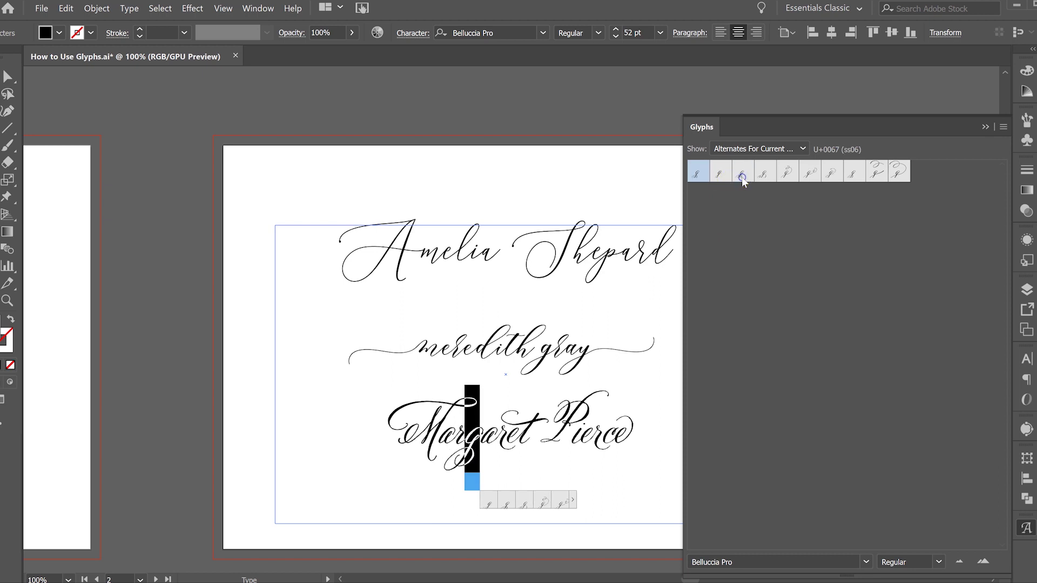
double_click(761, 175)
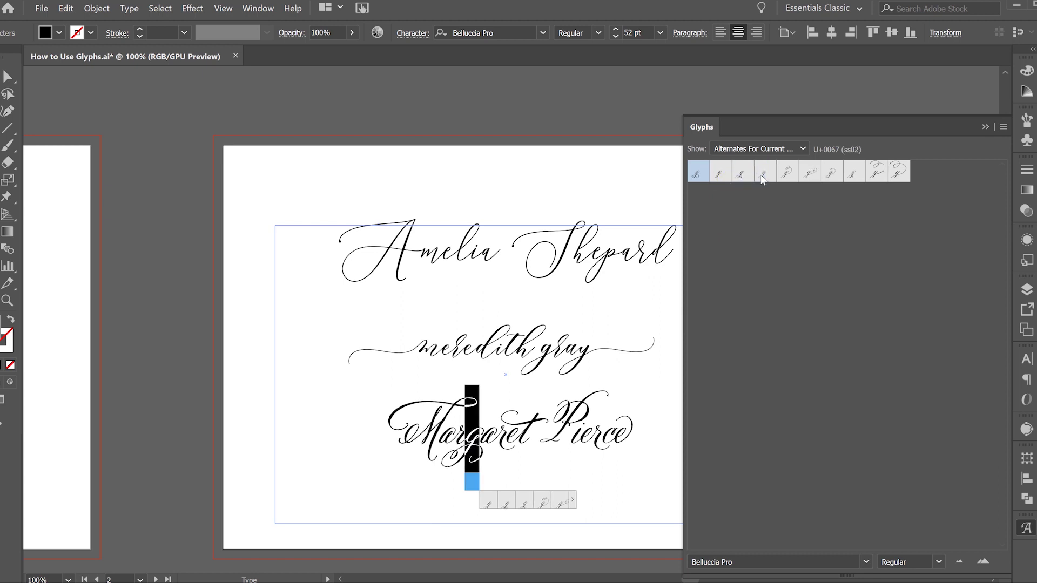
double_click(849, 175)
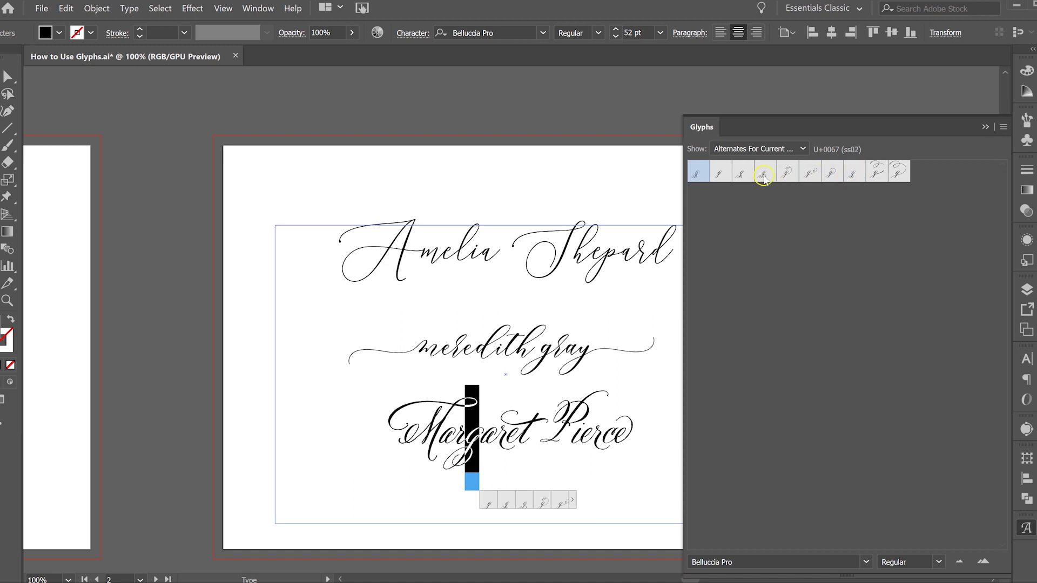
double_click(743, 175)
click(470, 424)
drag(557, 432, 389, 432)
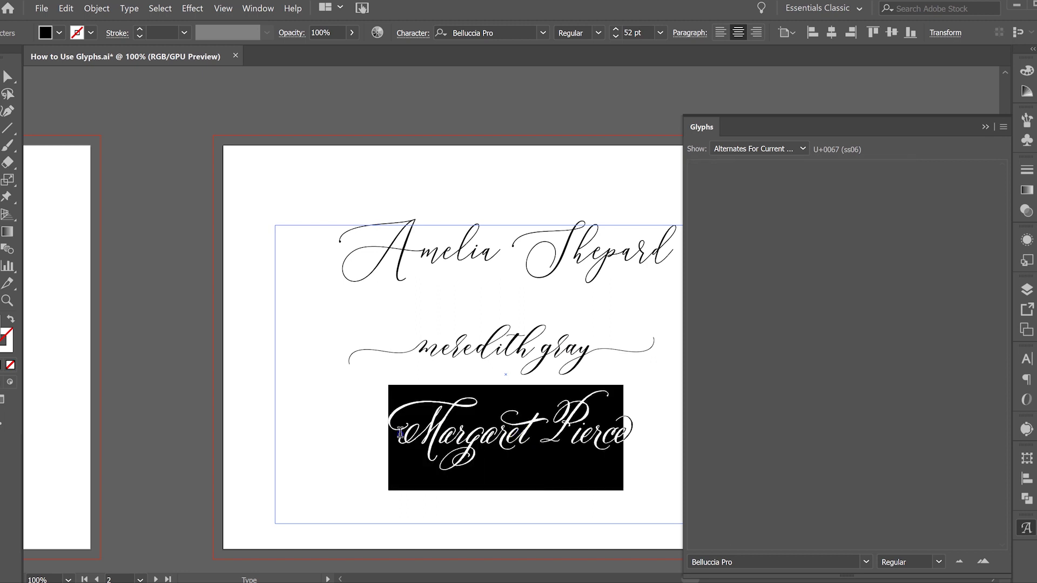
click(986, 126)
click(518, 26)
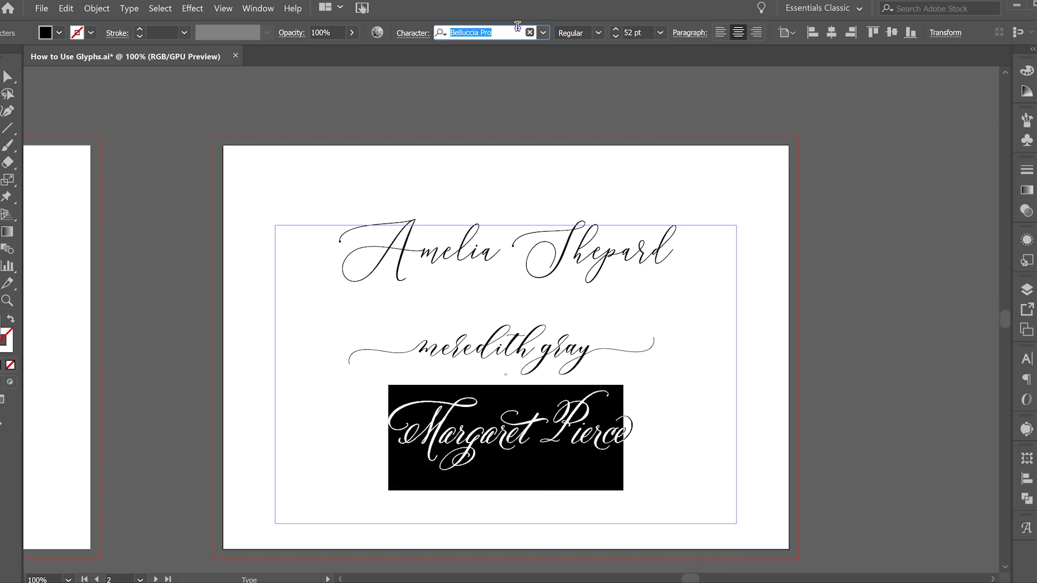
text(bellu)
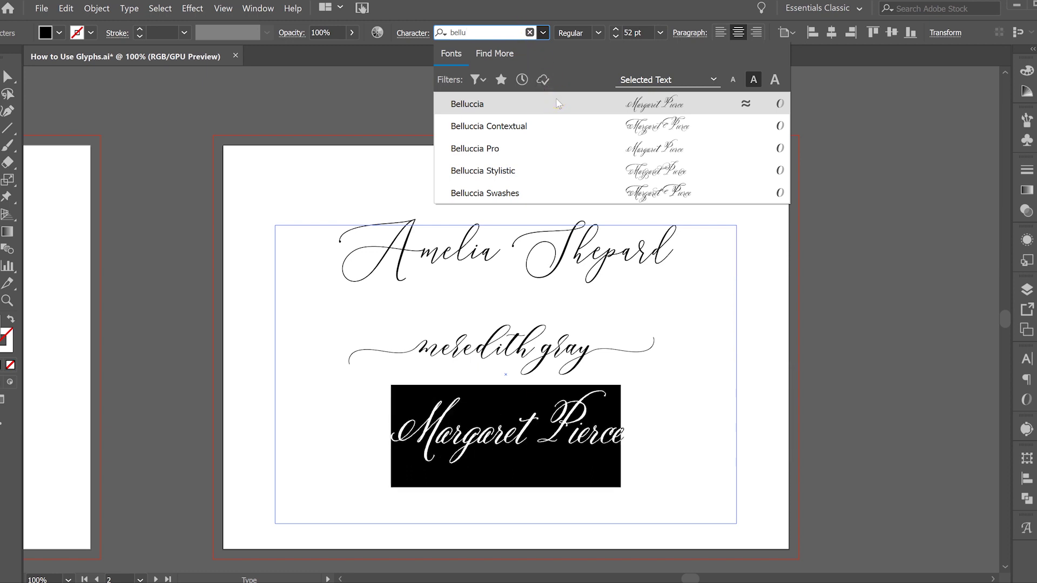
click(560, 126)
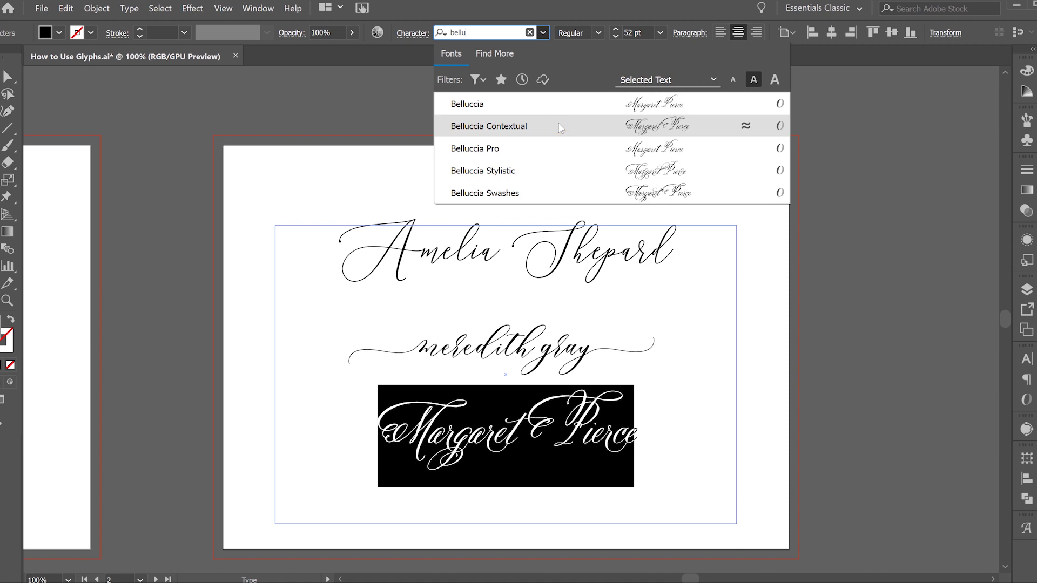
click(724, 366)
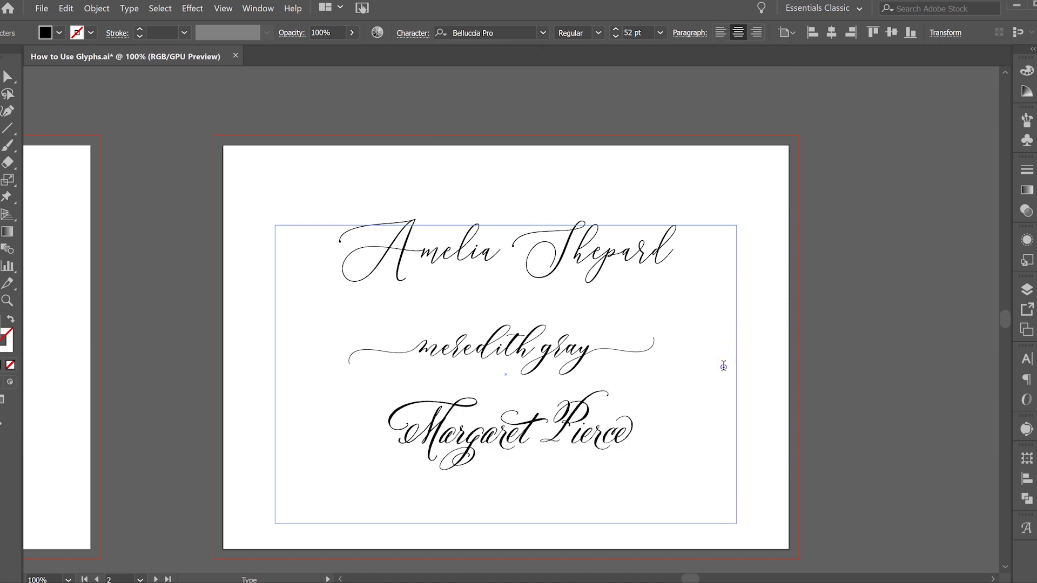
- Open the Glyphs panel and place the cursor in 'meredith gray'
drag(641, 433, 353, 424)
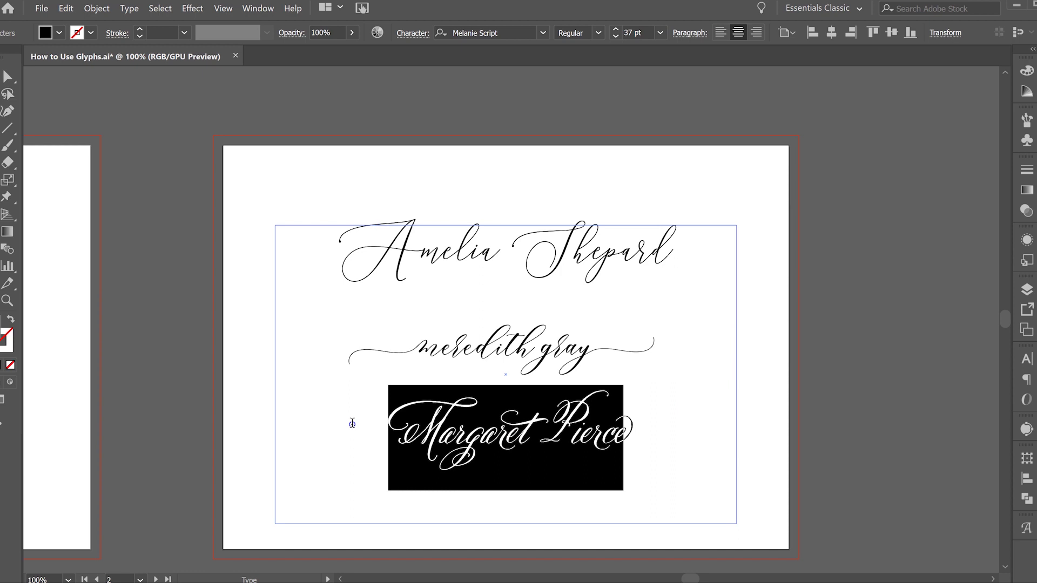
click(506, 424)
key(shift+alt+F11)
click(489, 352)
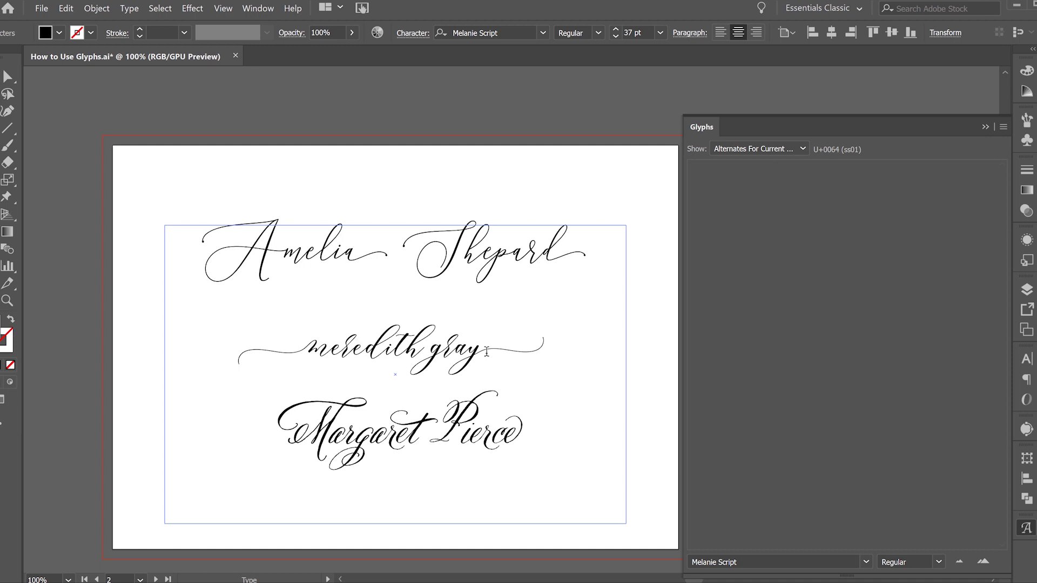
- Select the final y of 'gray' to review its alternates in the Glyphs panel
drag(483, 352, 470, 352)
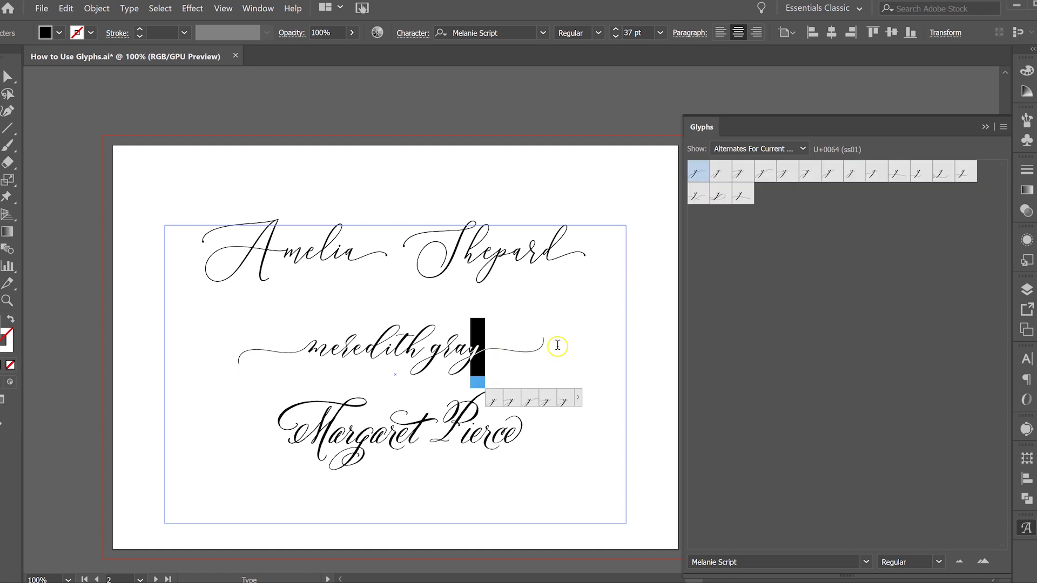
click(470, 347)
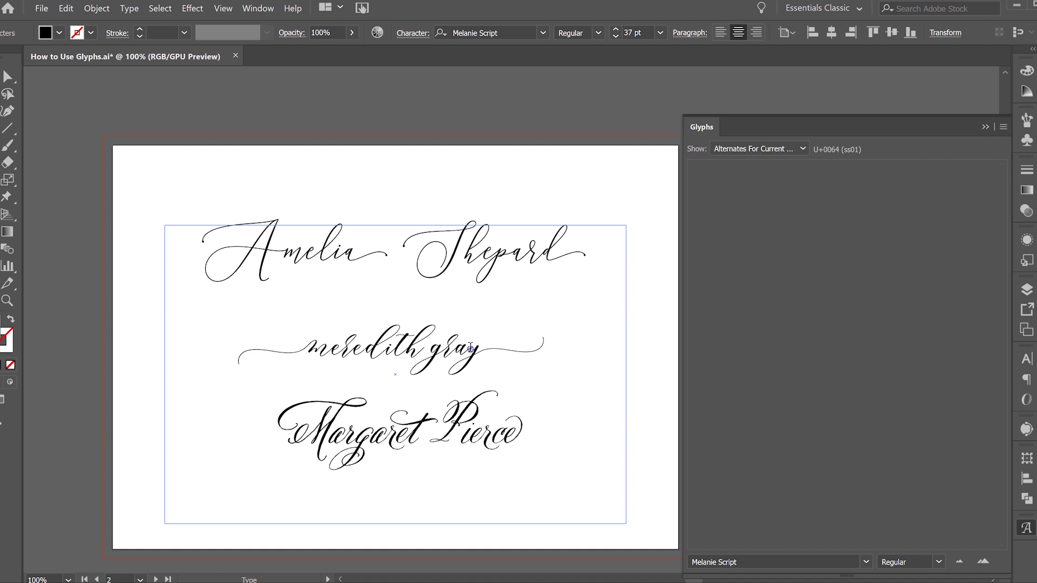
drag(470, 349, 481, 347)
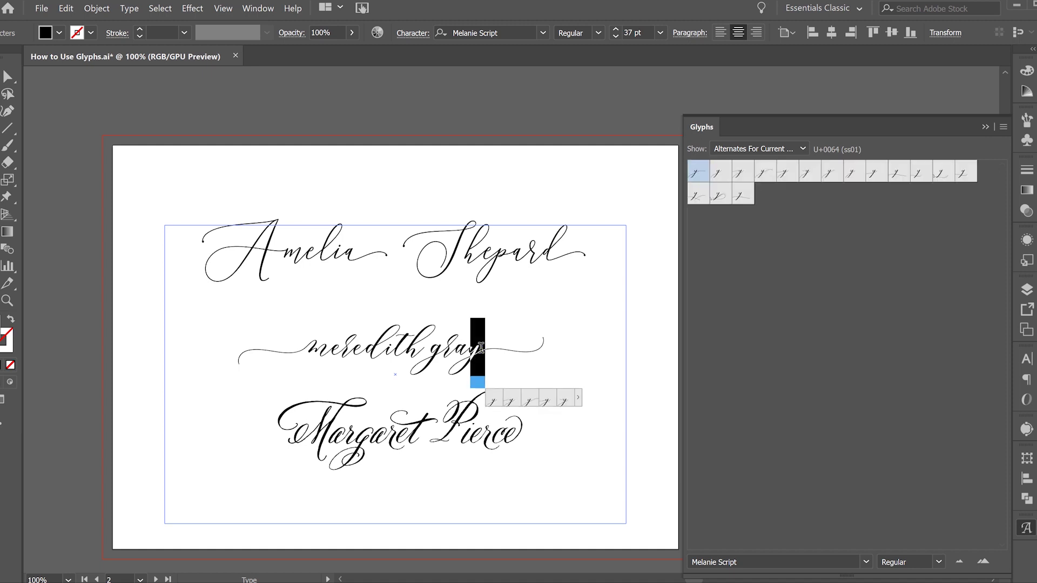
click(481, 348)
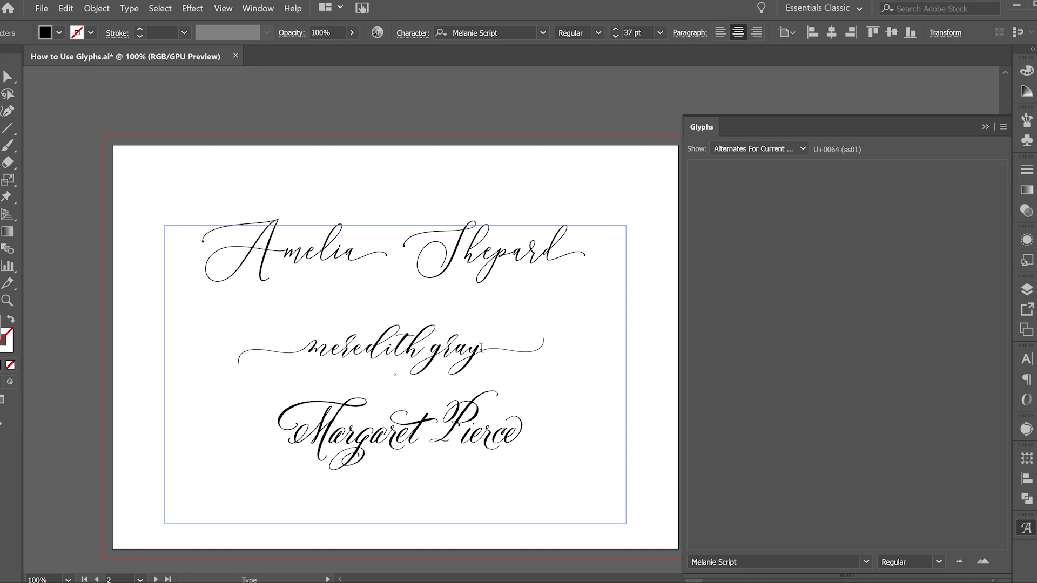
click(468, 348)
drag(468, 348, 538, 348)
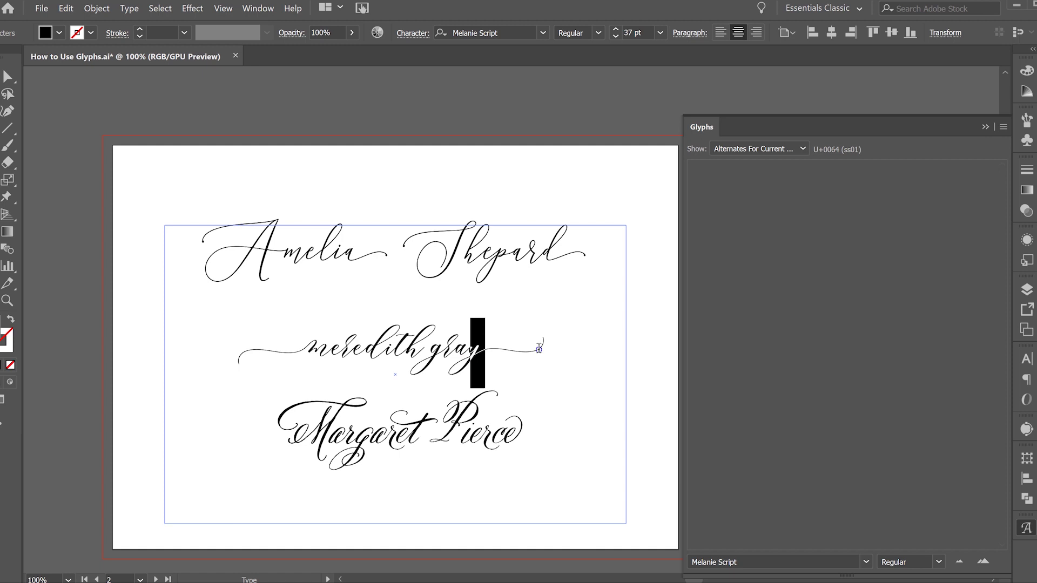
click(535, 348)
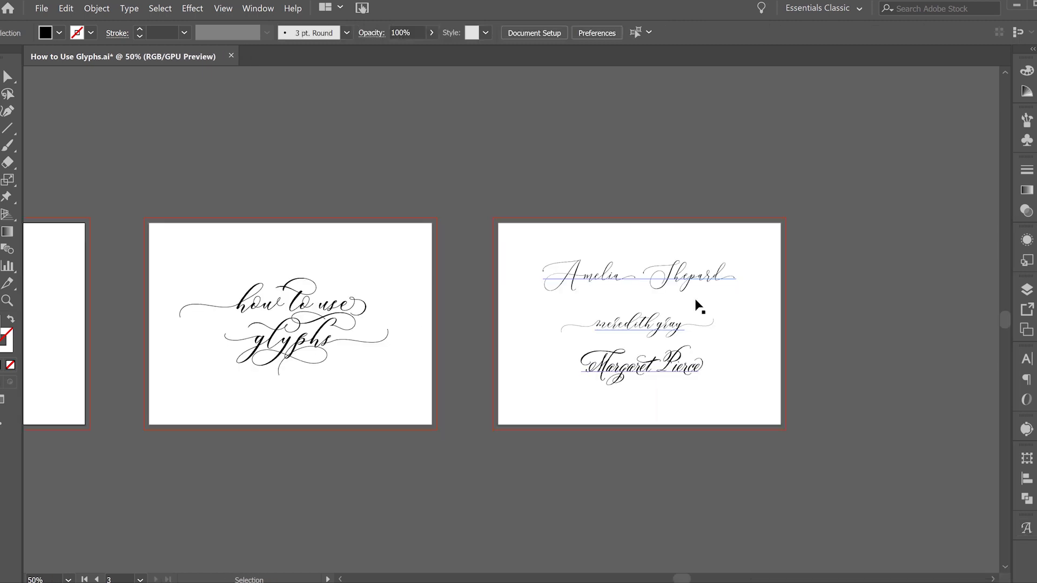
- Zoom the names artboard back to 100% and deselect the three name lines
scroll(697, 304, left, 5)
scroll(724, 304, left, 3)
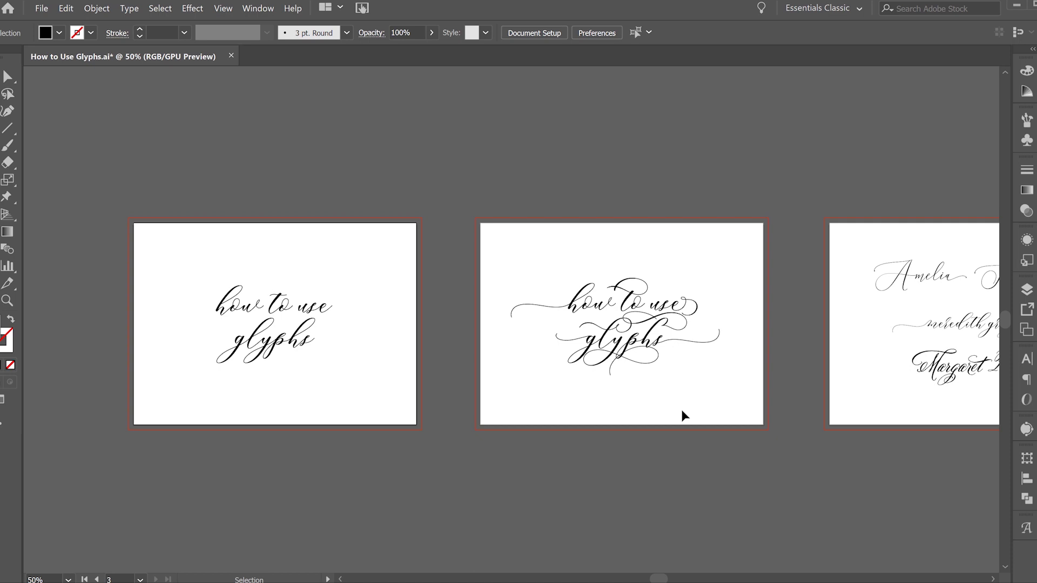
scroll(659, 235, left, 1)
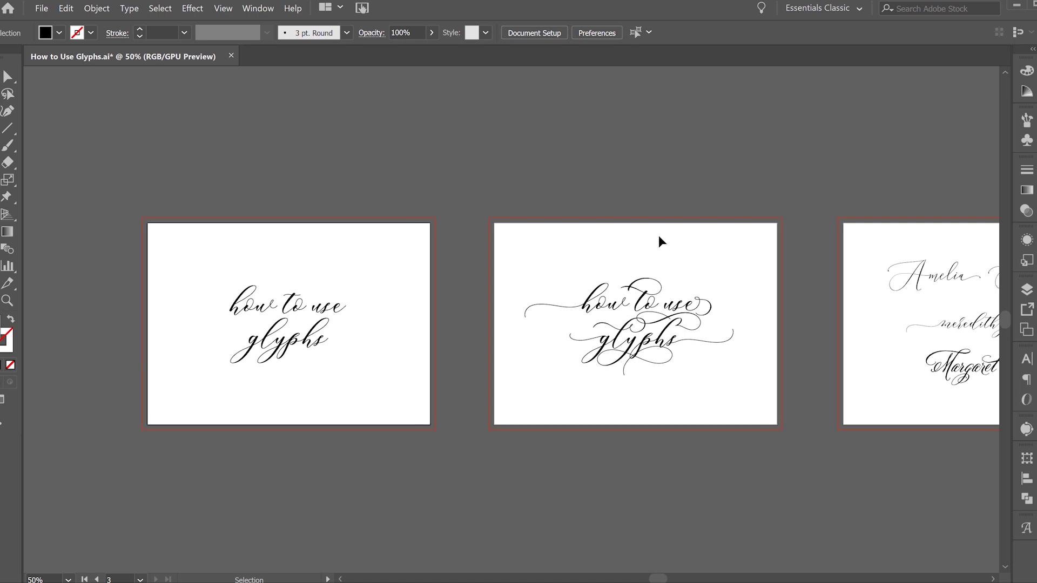
key(ctrl+1)
click(846, 348)
- Scroll over to the swash-decorated 'how to use glyphs' artboard
scroll(619, 136, right, 4)
scroll(618, 136, down, 1)
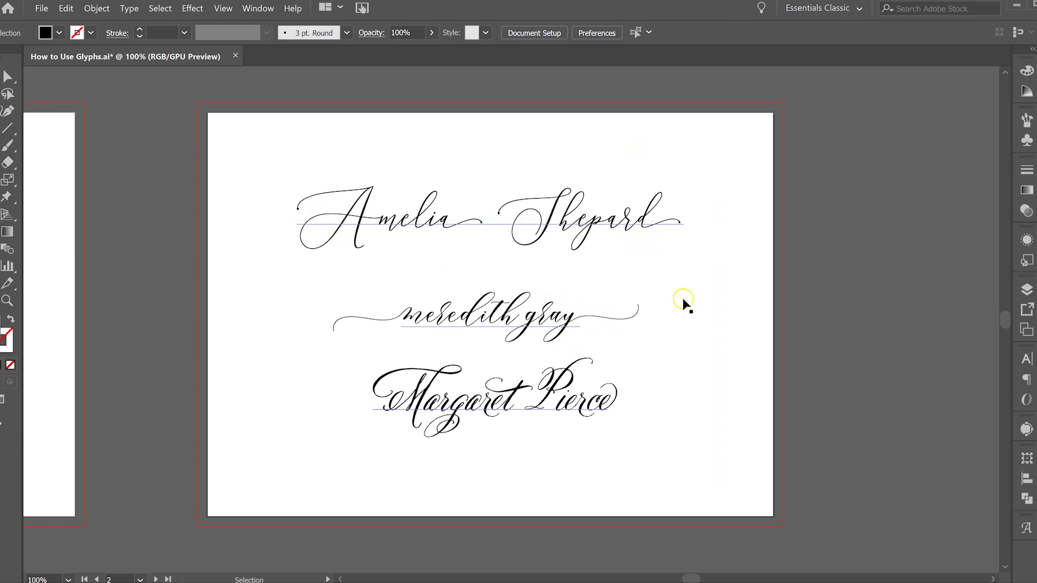
scroll(713, 312, left, 10)
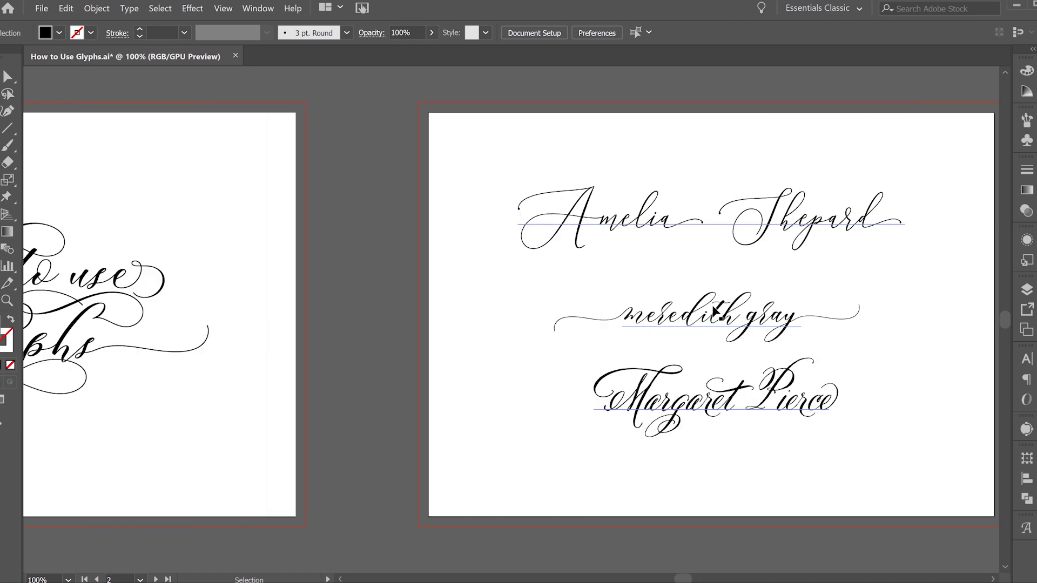
scroll(713, 312, left, 3)
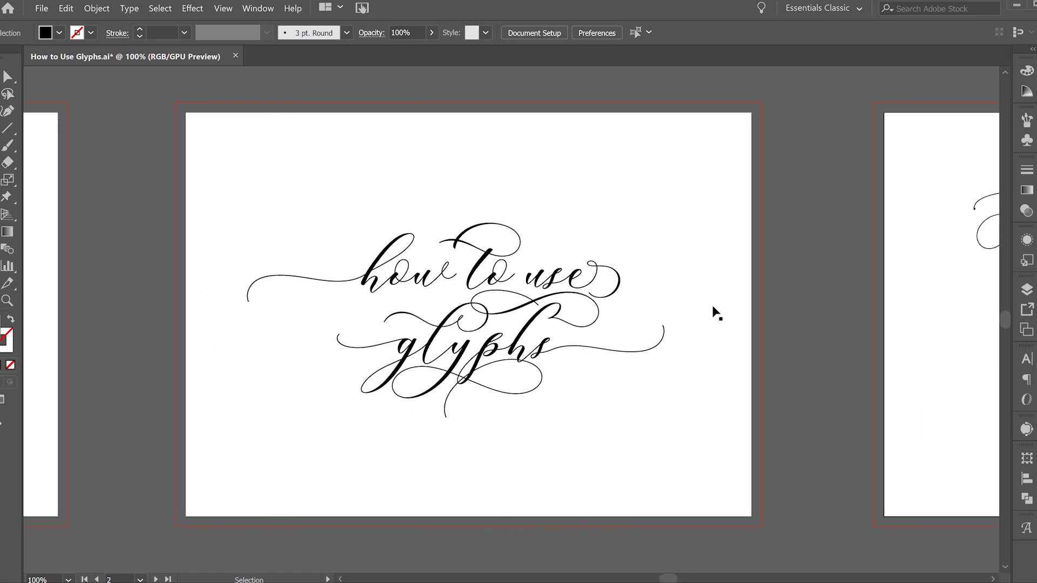